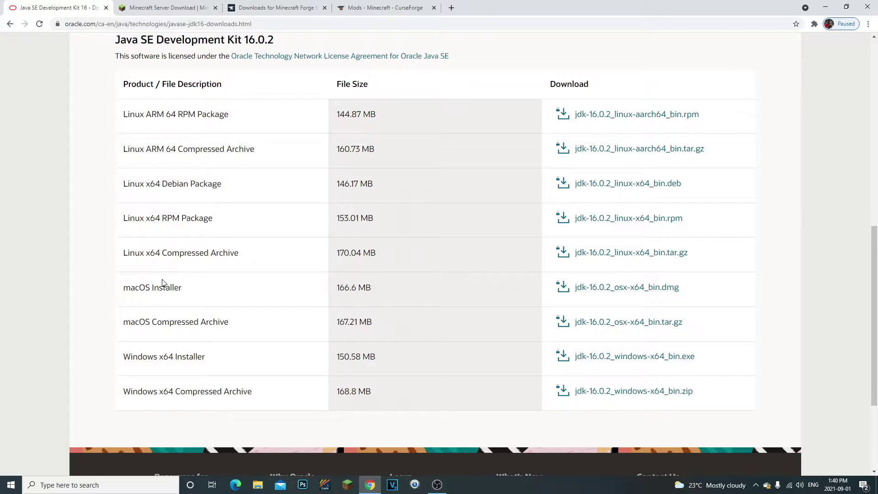
- Examine the Windows x64 and macOS installer entries in the Java SE Development Kit 16.0.2 download table
left_click_drag(147, 357, 179, 357)
left_click(179, 357)
left_click_drag(125, 361, 225, 361)
left_click(274, 361)
left_click_drag(130, 288, 196, 287)
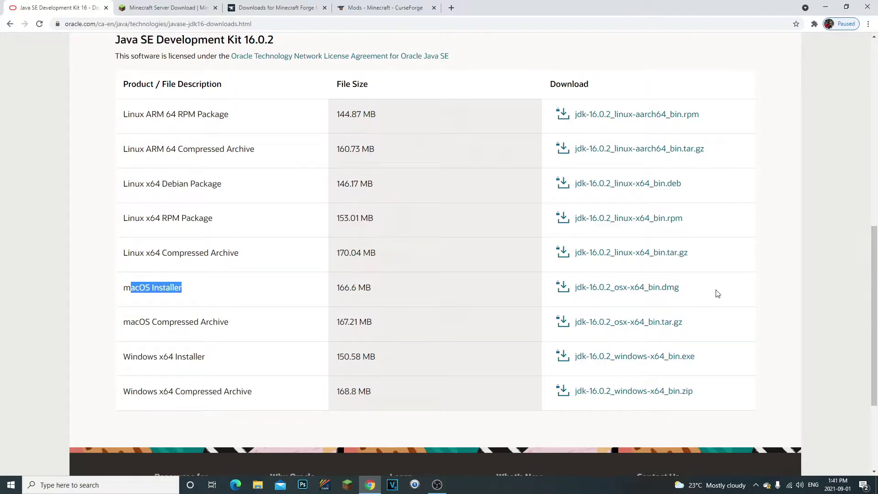
left_click(849, 290)
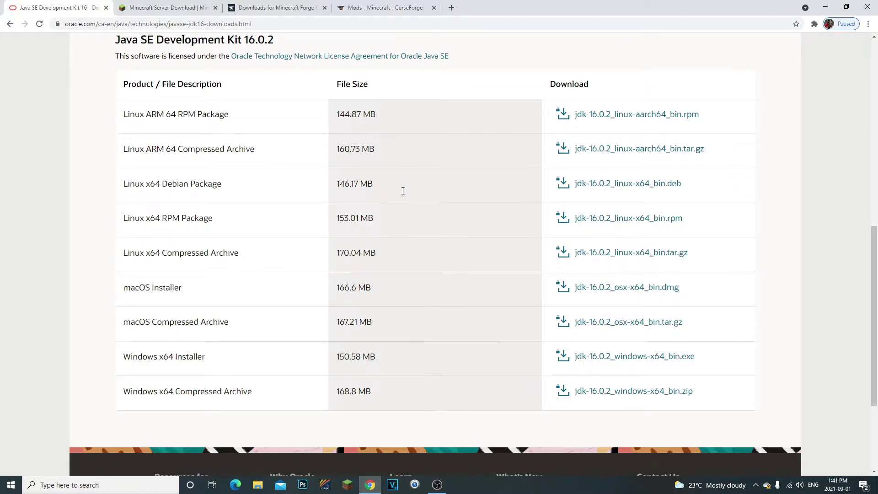
- Review the Minecraft Java Edition server download page and the Forge downloads page for MC 1.17.1
key("ctrl+Tab")
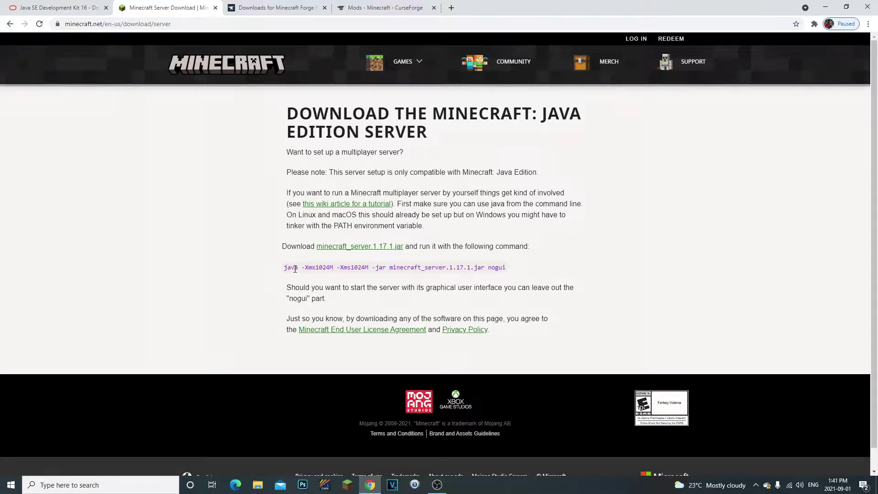
key("ctrl+Tab")
left_click_drag(262, 185, 389, 185)
left_click(395, 189)
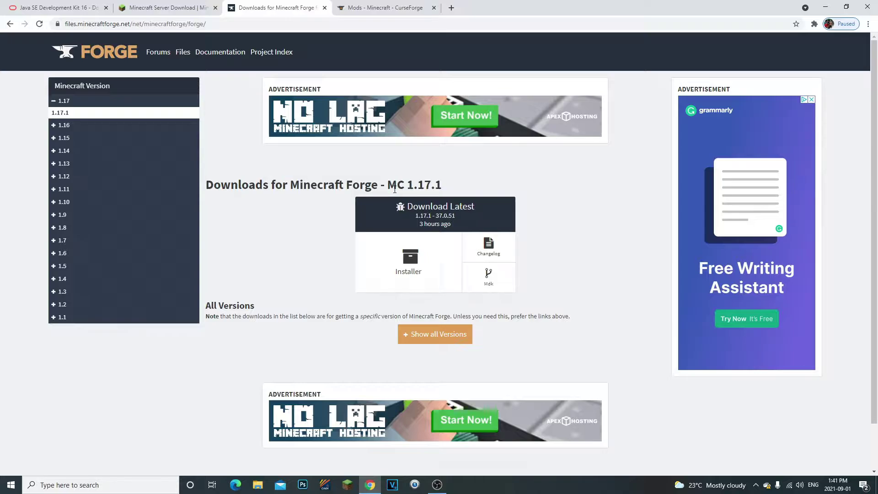
left_click_drag(389, 184, 442, 185)
left_click(446, 189)
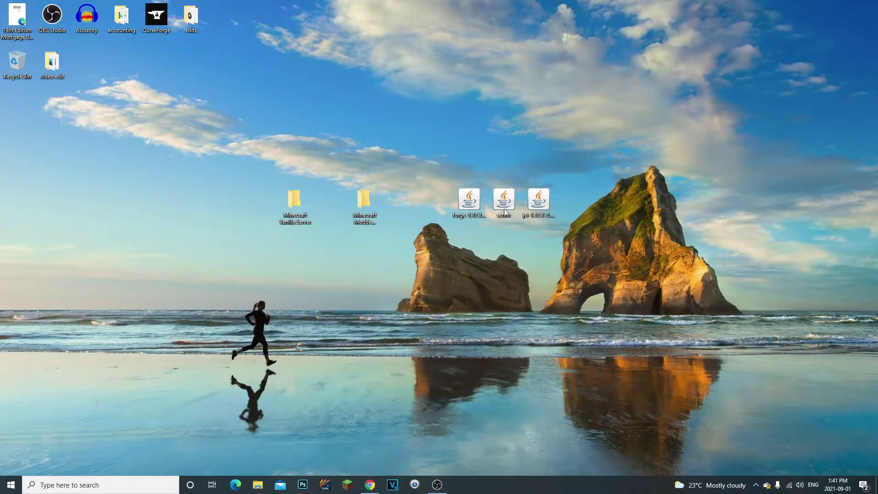
- Open the Forge installer to examine its Install client option, close it without installing, and tidy the Forge and installer log icons on the desktop
left_click_drag(451, 216, 441, 215)
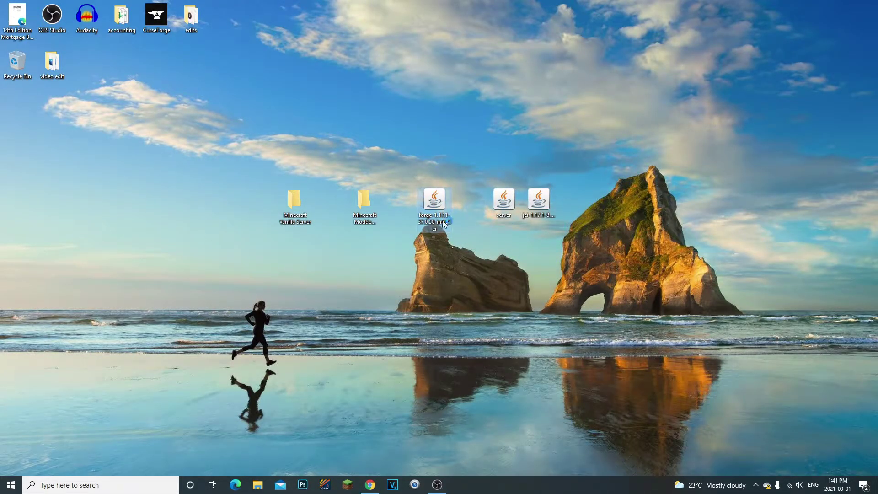
left_click_drag(455, 229, 422, 122)
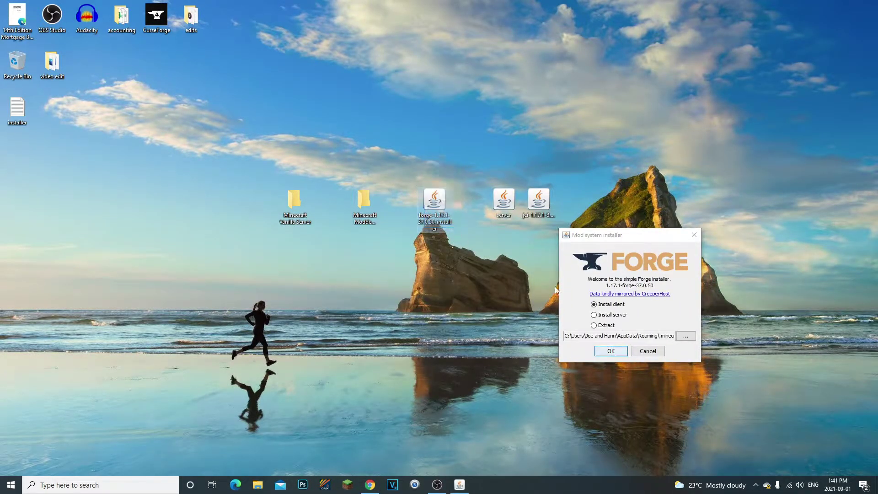
left_click_drag(628, 234, 625, 222)
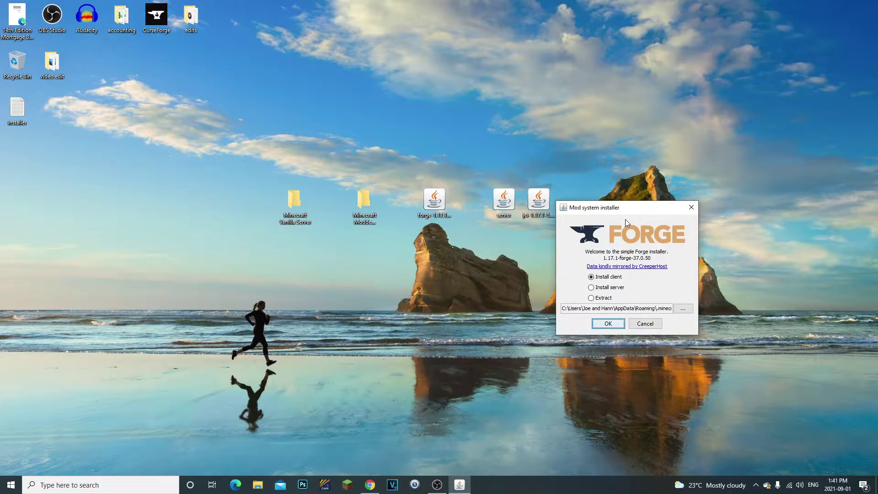
left_click(609, 278)
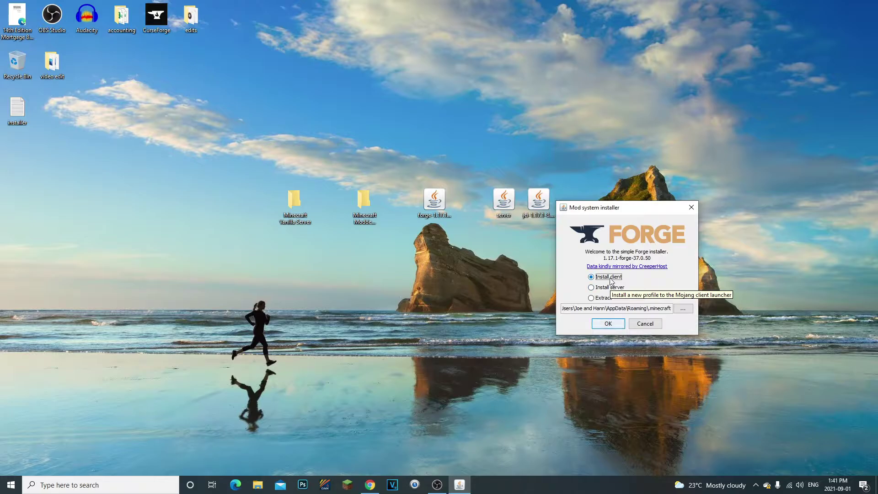
left_click_drag(612, 208, 633, 197)
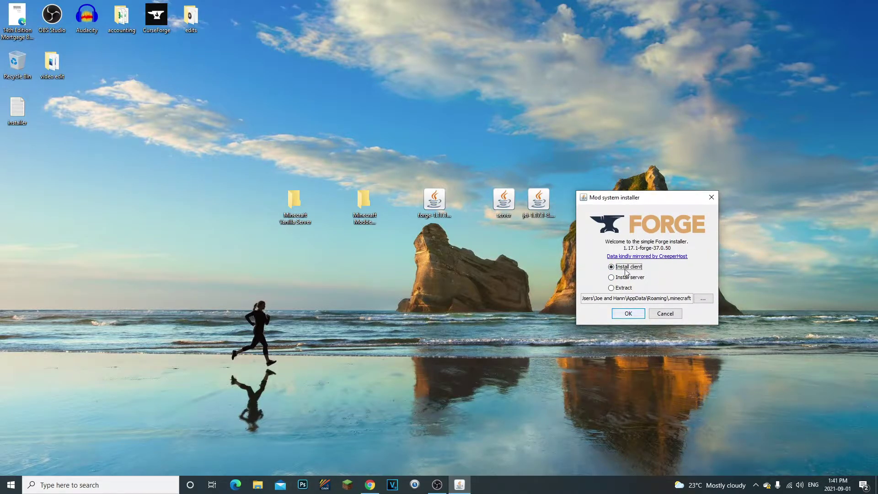
left_click_drag(616, 207, 595, 220)
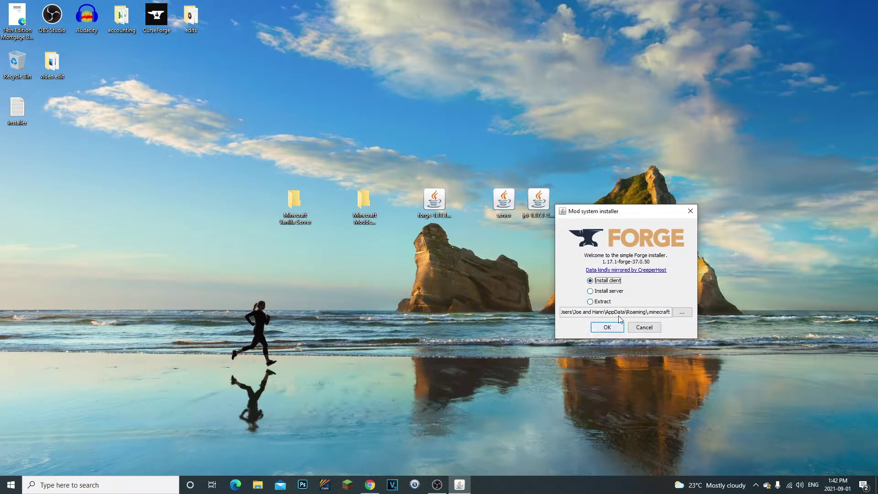
left_click(691, 211)
left_click(468, 219)
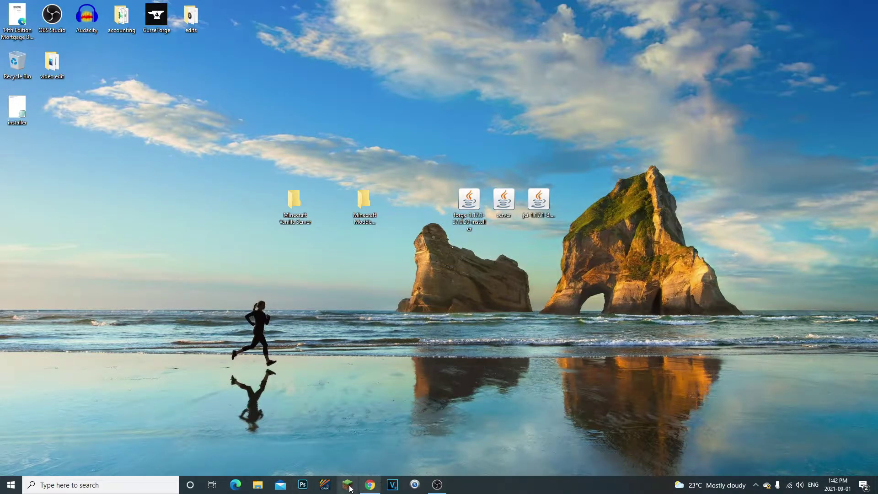
left_click_drag(2, 119, 94, 66)
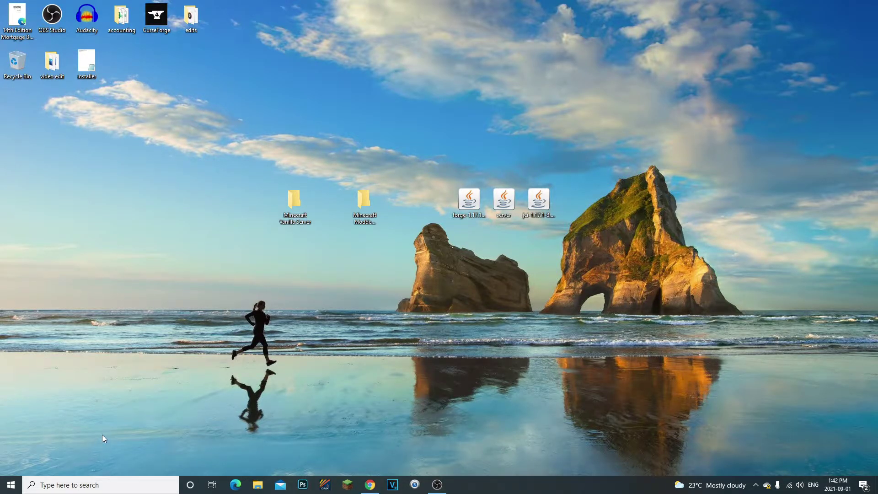
- Filter the CurseForge Minecraft mods list to game version 1.17.1 and browse the results
left_click(370, 484)
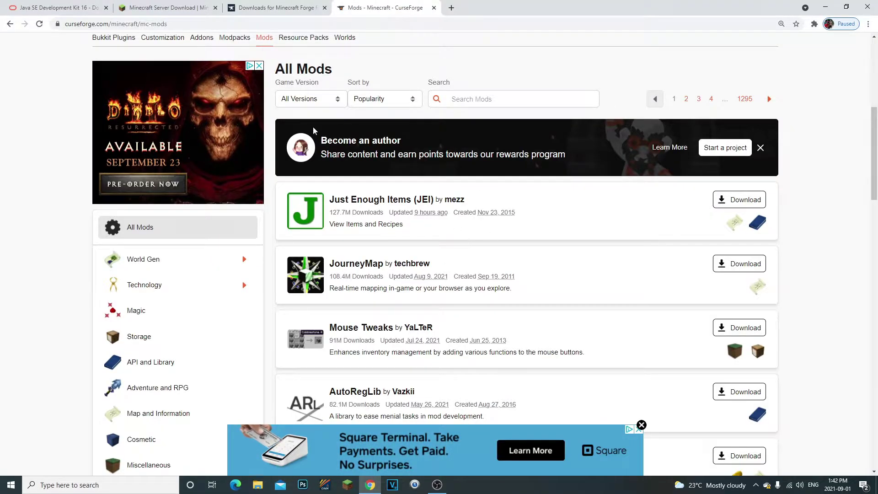
scroll(354, 200, "up", 2)
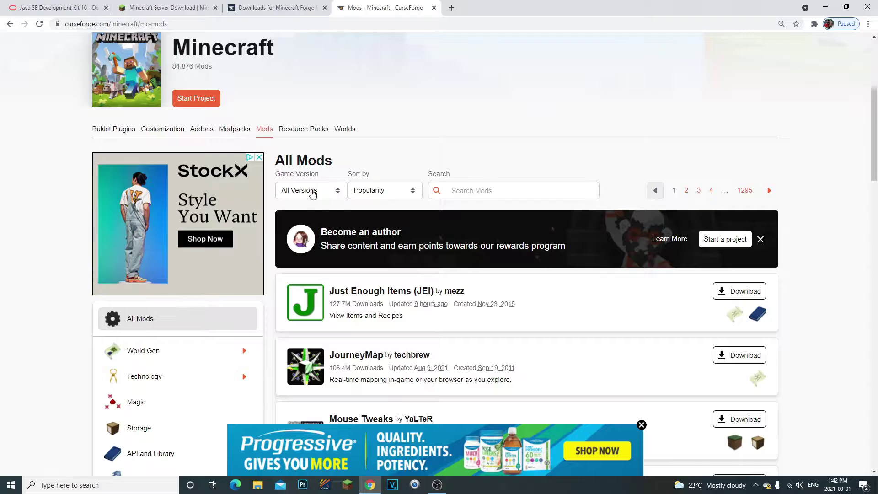
left_click(310, 190)
scroll(311, 292, "down", 2)
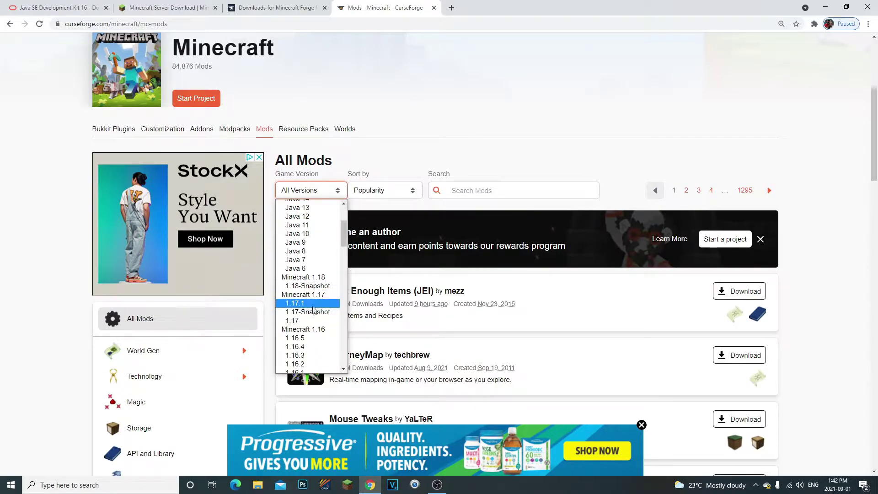
left_click(301, 303)
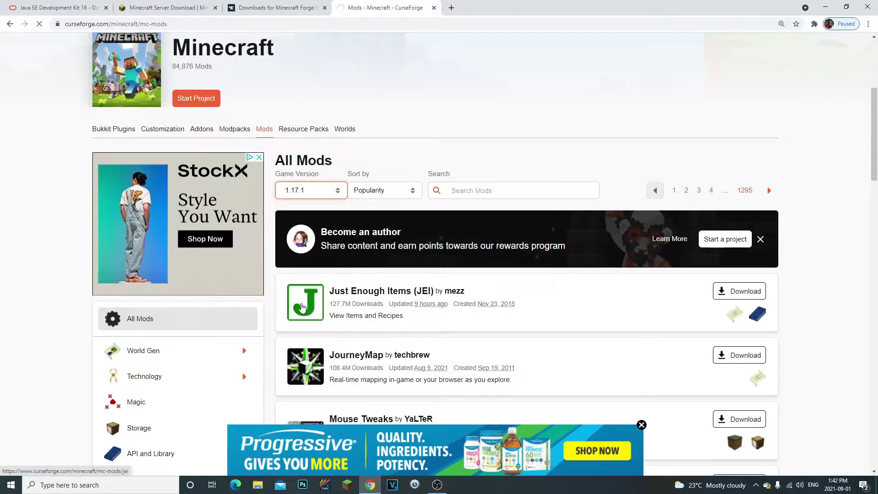
scroll(348, 249, "down", 6)
scroll(347, 249, "down", 14)
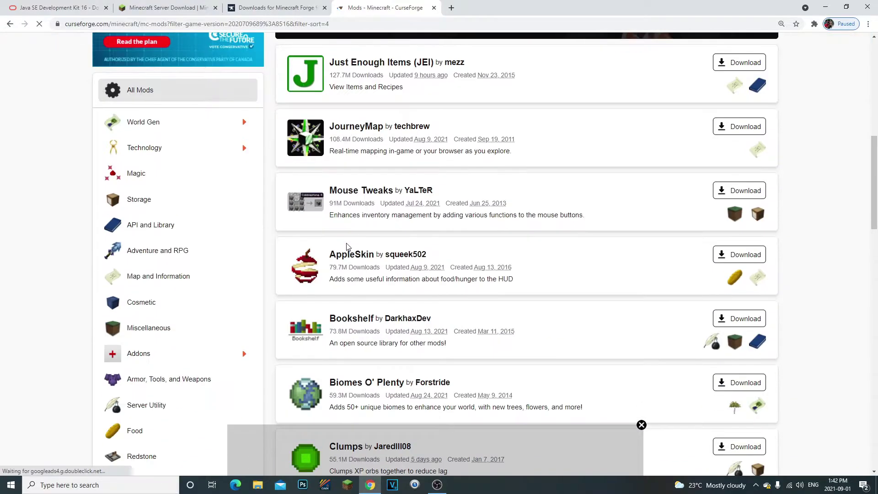
scroll(364, 293, "up", 14)
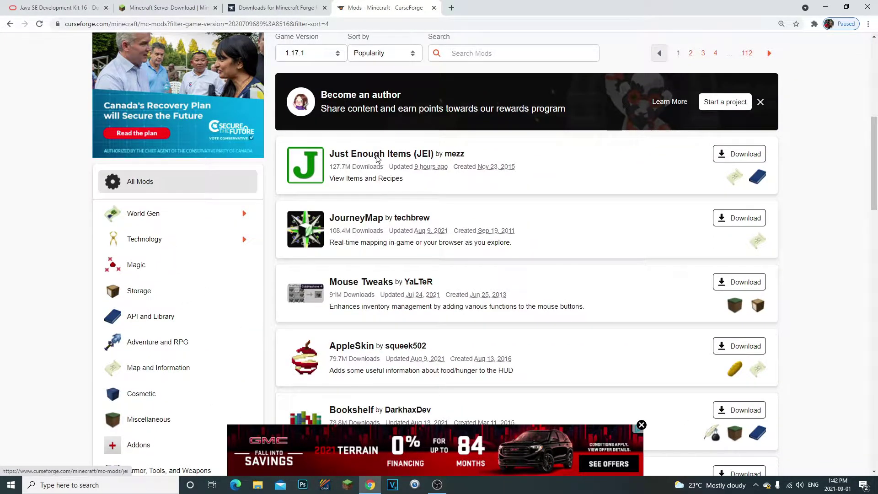
- Select the Java launch command on the Minecraft server download page for copying, and return to the desktop
key("ctrl+2")
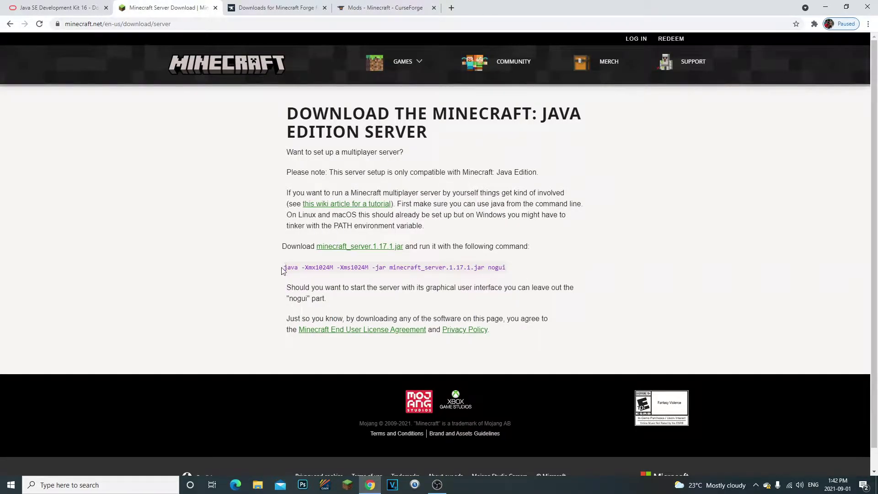
left_click_drag(285, 268, 507, 268)
right_click(493, 268)
left_click(557, 275)
key("super+d")
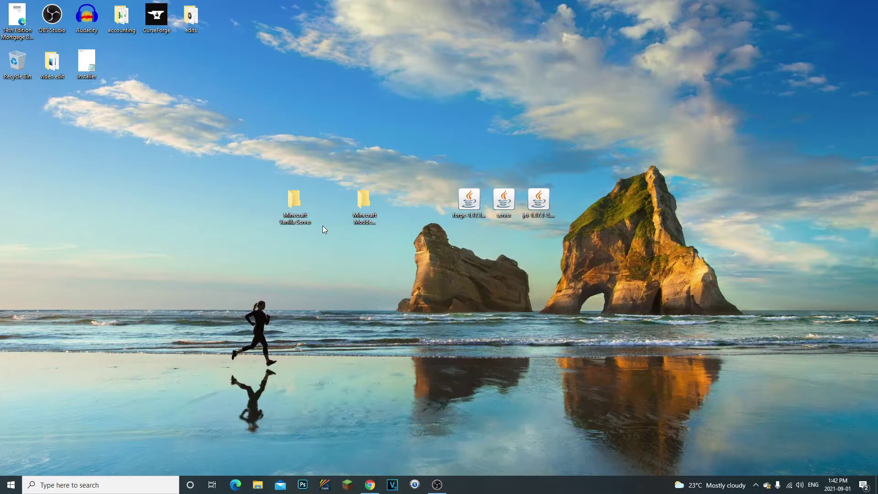
left_click_drag(322, 244, 374, 297)
left_click(357, 275)
left_click_drag(229, 168, 306, 231)
left_click_drag(333, 266, 325, 297)
left_click(215, 134)
left_click_drag(328, 237, 350, 268)
left_click_drag(303, 219, 301, 231)
left_click_drag(257, 156, 339, 240)
left_click_drag(246, 164, 382, 293)
- Move the server jar file to an open spot on the desktop below the two Minecraft server folders
left_click_drag(504, 208, 350, 298)
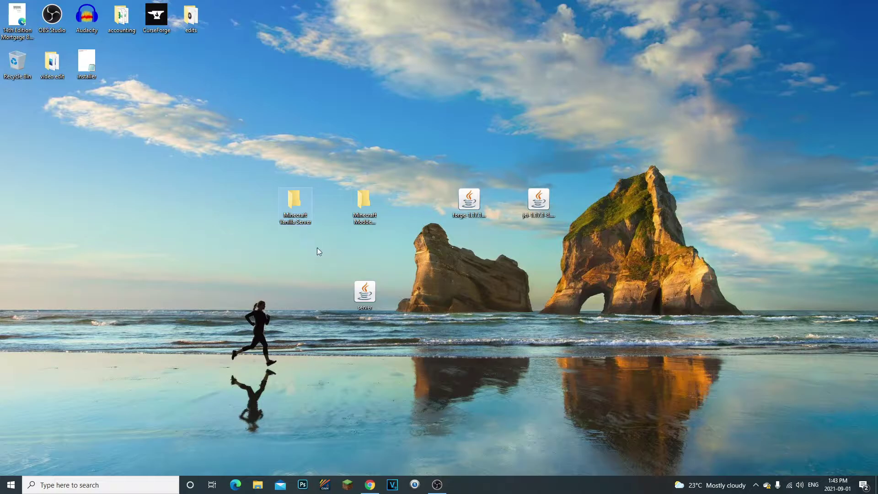
left_click_drag(249, 139, 405, 238)
left_click(405, 237)
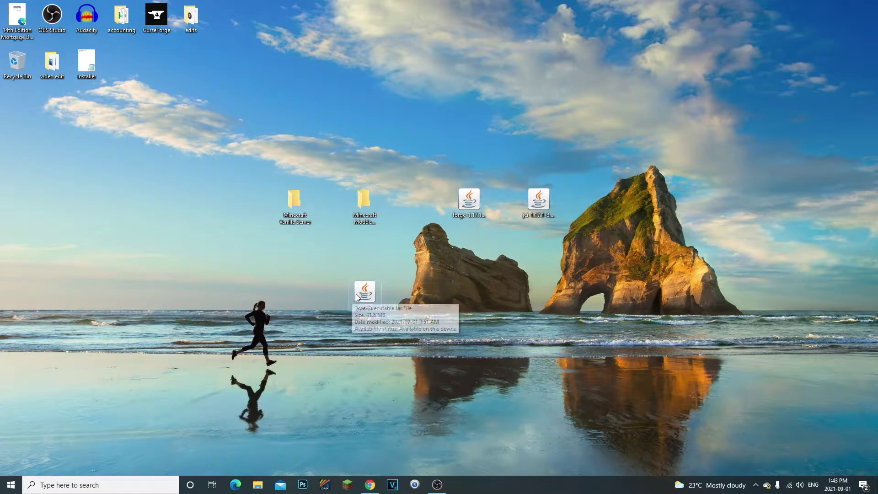
right_click(369, 292)
left_click(385, 240)
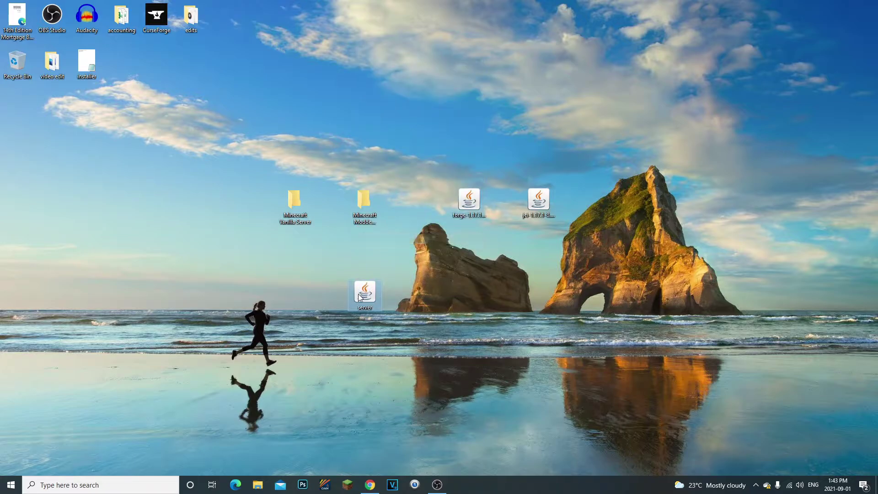
left_click_drag(391, 305, 433, 300)
left_click_drag(481, 329, 391, 293)
left_click_drag(355, 259, 432, 323)
- Copy the server jar file from the desktop into the Minecraft Vanilla Server folder and move the folder window aside
right_click(396, 289)
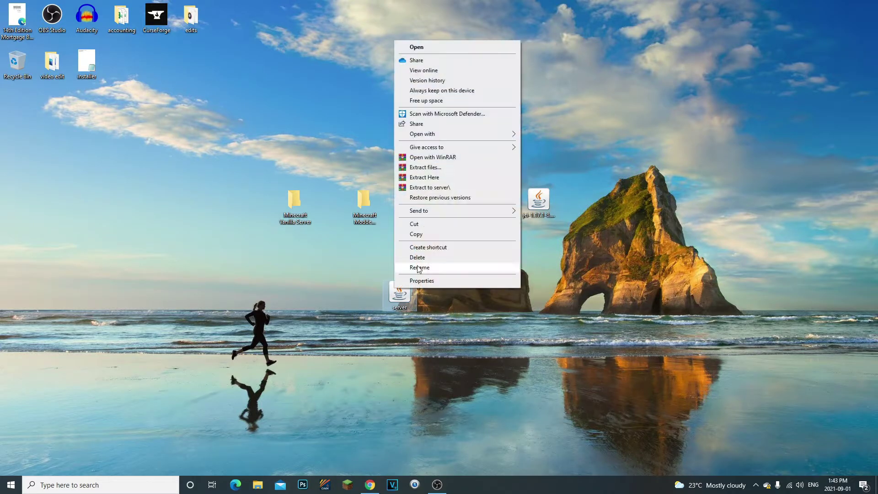
left_click(426, 235)
double_click(294, 214)
right_click(447, 236)
left_click(469, 292)
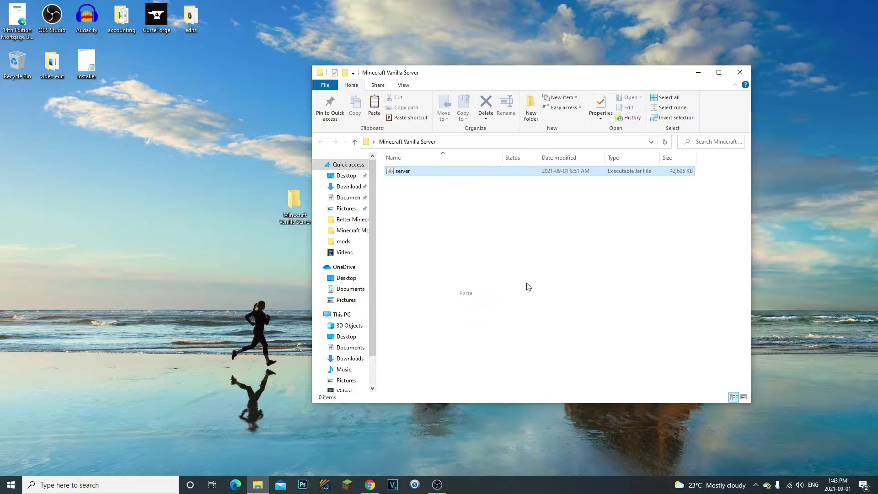
left_click_drag(485, 72, 641, 124)
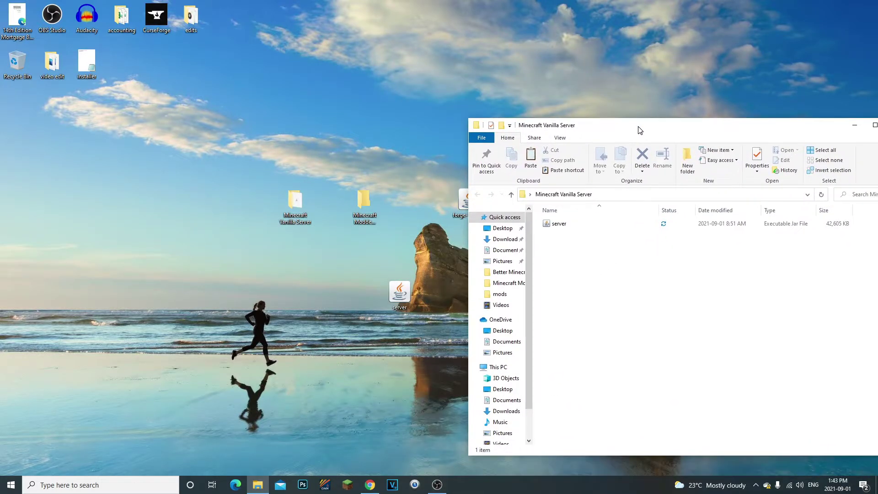
left_click(567, 227)
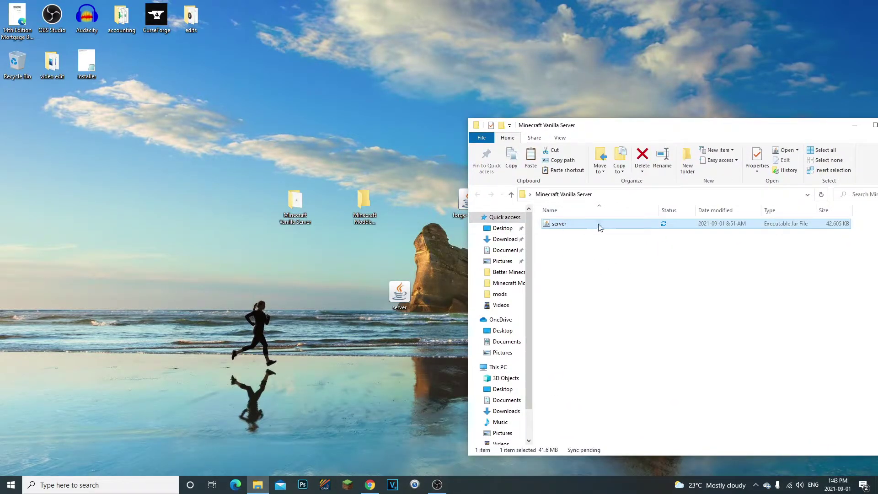
left_click(372, 483)
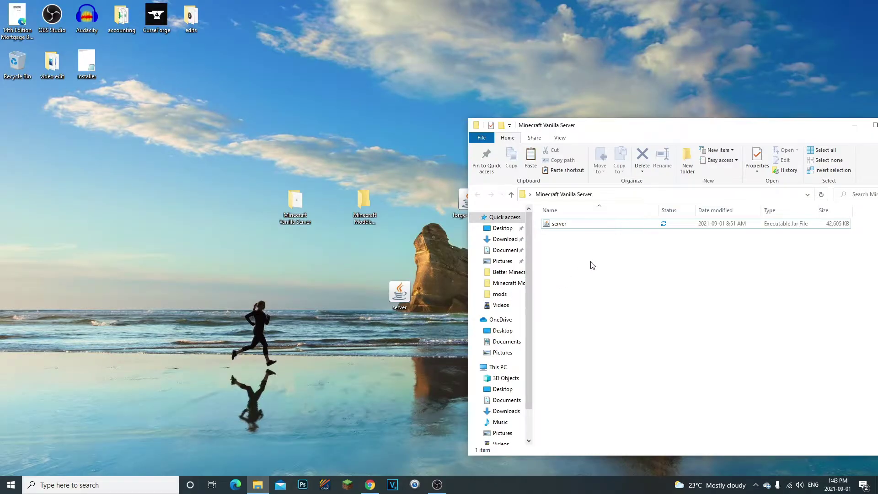
- Create a new text document in the Minecraft Vanilla Server folder and open it in Notepad
right_click(592, 265)
mouse_move(622, 415)
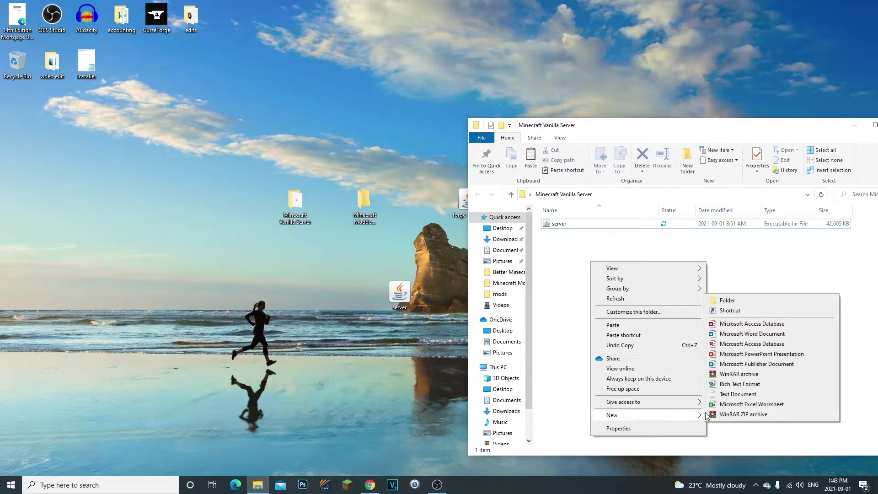
left_click(737, 394)
left_click(635, 258)
double_click(625, 224)
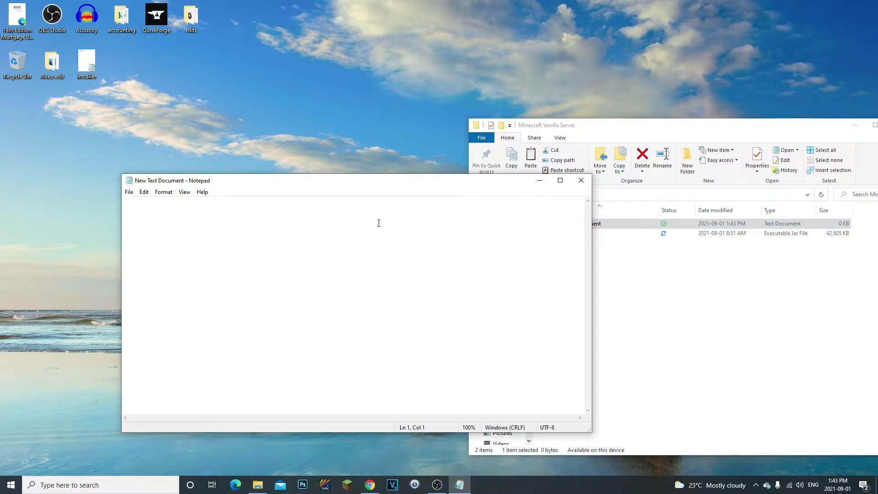
- Copy the java launch command from the Minecraft server download page in the browser and paste it into the new text document
left_click(370, 484)
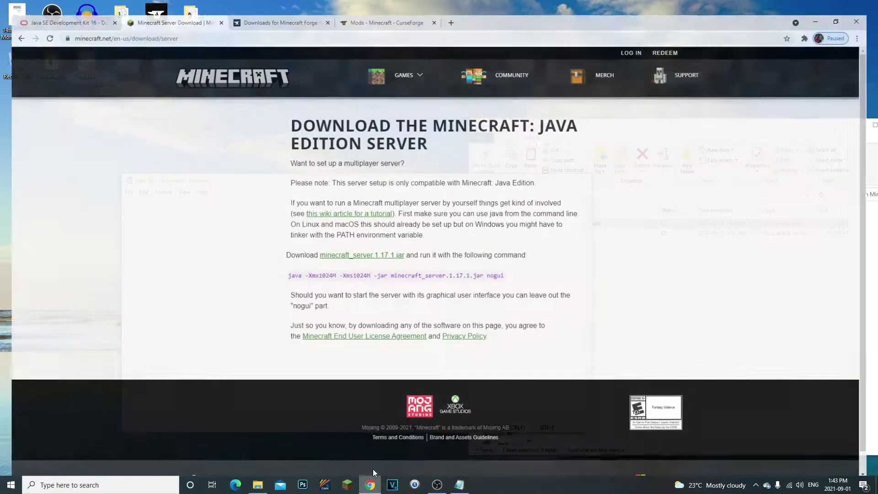
left_click_drag(505, 267, 284, 268)
right_click(284, 267)
left_click(302, 277)
left_click(832, 6)
key("ctrl+v")
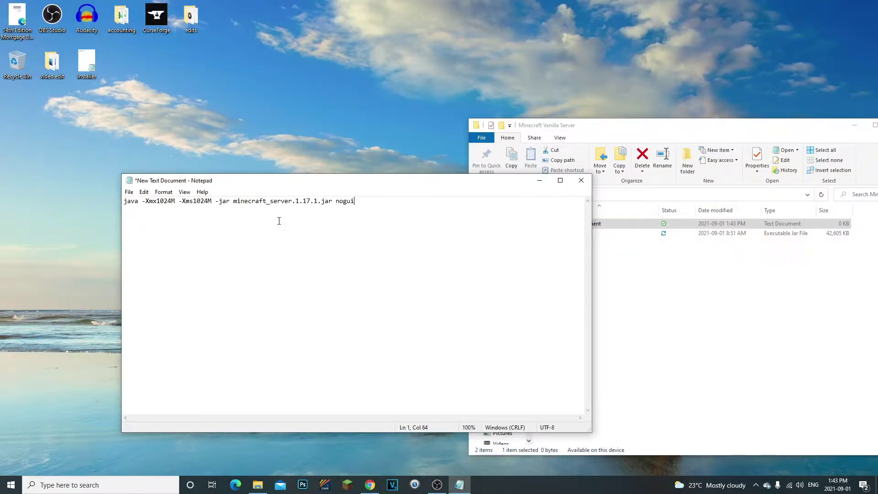
- Replace the -Xmx memory number in the launch command with 2038
scroll(337, 225, "up", 5)
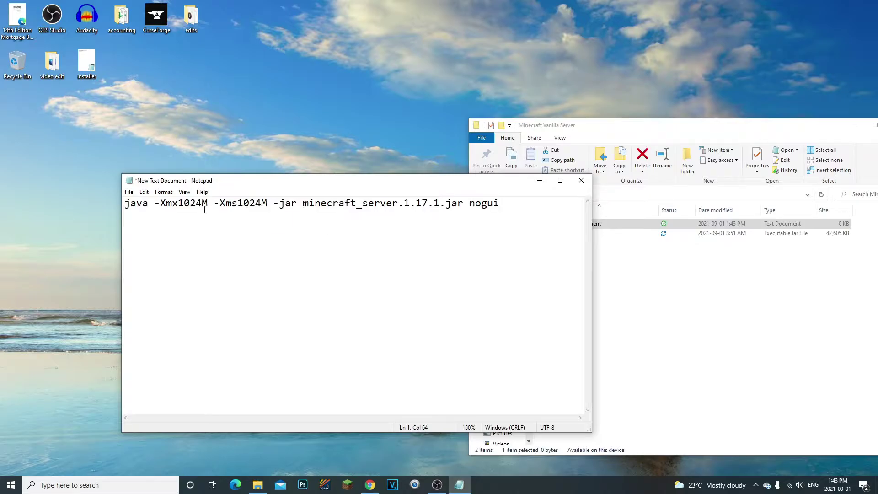
key("BackSpace")
key("BackSpace")
key("BackSpace")
key("BackSpace")
type("2038")
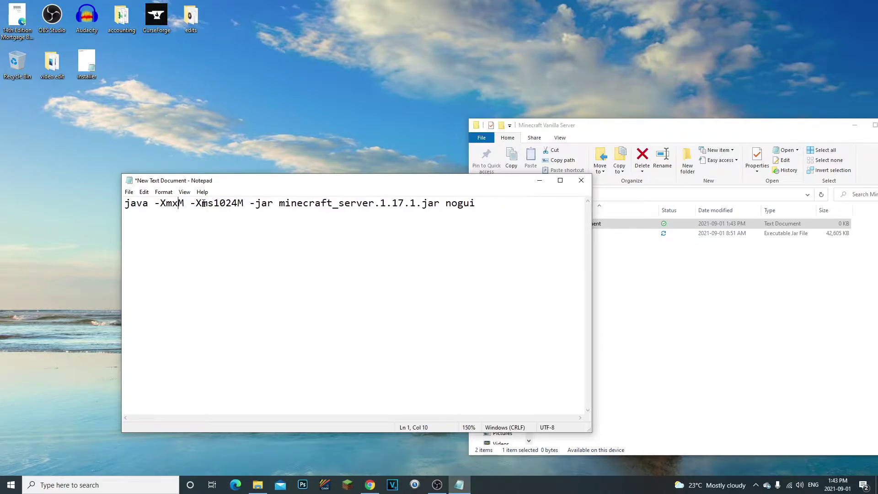
- Set both the -Xmx and -Xms memory values in the launch command to 2048M
key("BackSpace")
key("BackSpace")
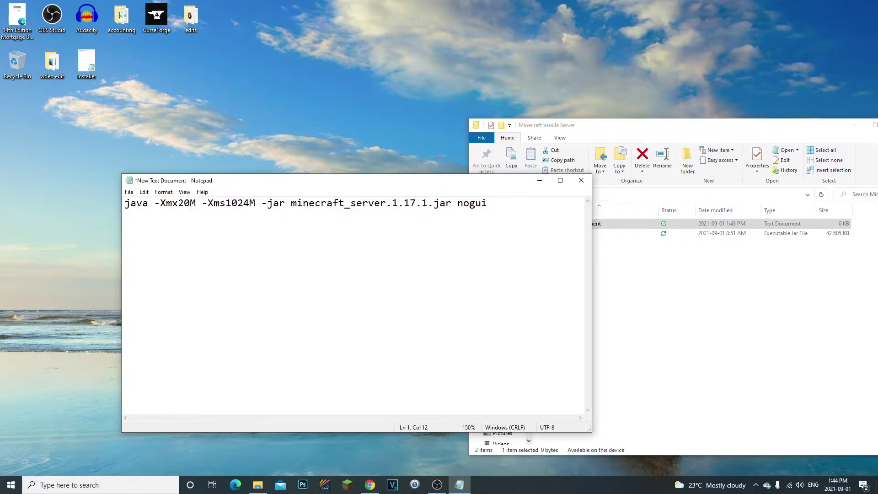
type("48")
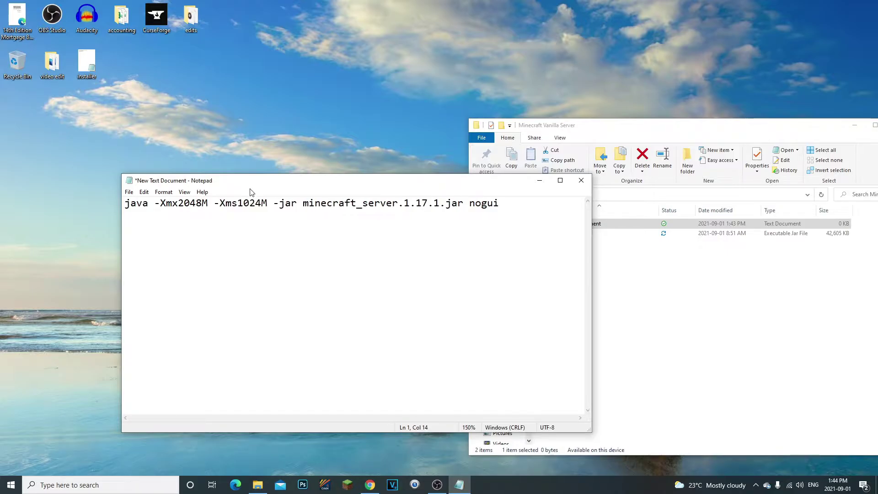
key("BackSpace")
key("BackSpace")
key("BackSpace")
key("BackSpace")
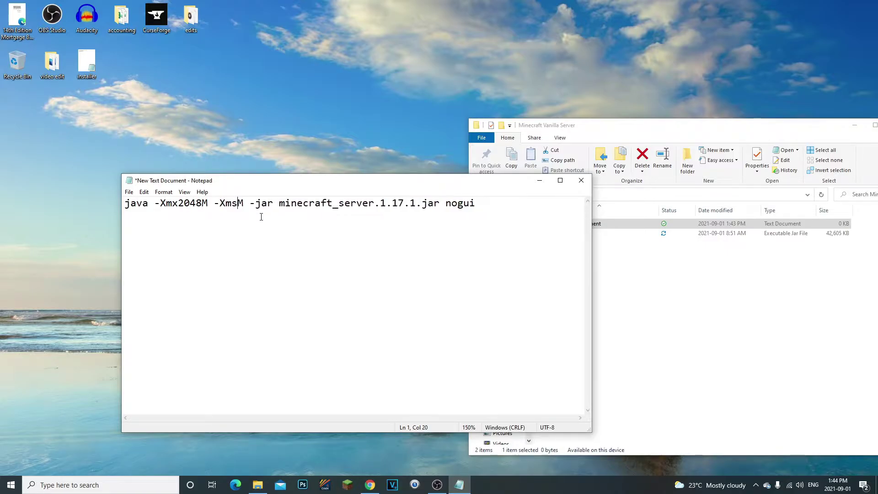
type("2048")
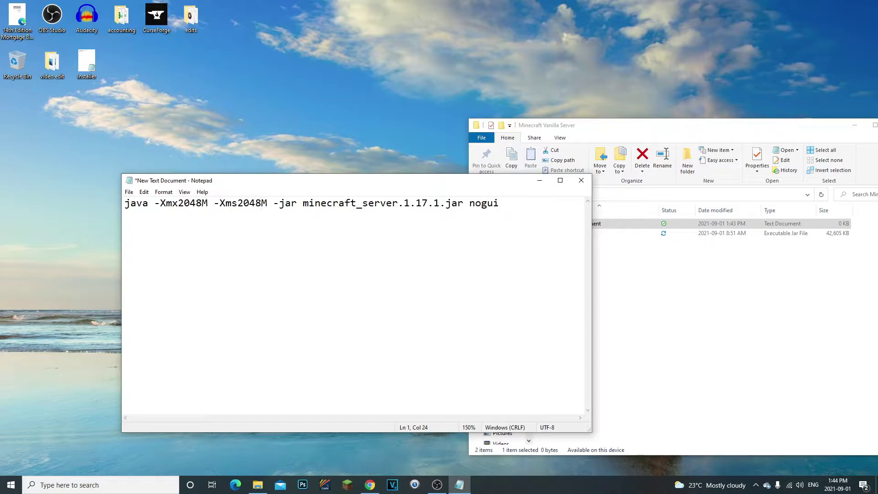
mouse_move(262, 202)
left_mouse_down()
mouse_move(238, 202)
mouse_move(254, 206)
left_mouse_up()
left_click(237, 202)
double_click(258, 204)
left_click_drag(238, 202, 265, 205)
left_click(264, 204)
left_click(255, 205)
left_click(212, 204)
- Add a second line reading pause below the launch command and move Notepad clear of the folder's file list
type("oasyj")
key("BackSpace")
key("BackSpace")
key("BackSpace")
type("pause")
left_click_drag(420, 184, 314, 186)
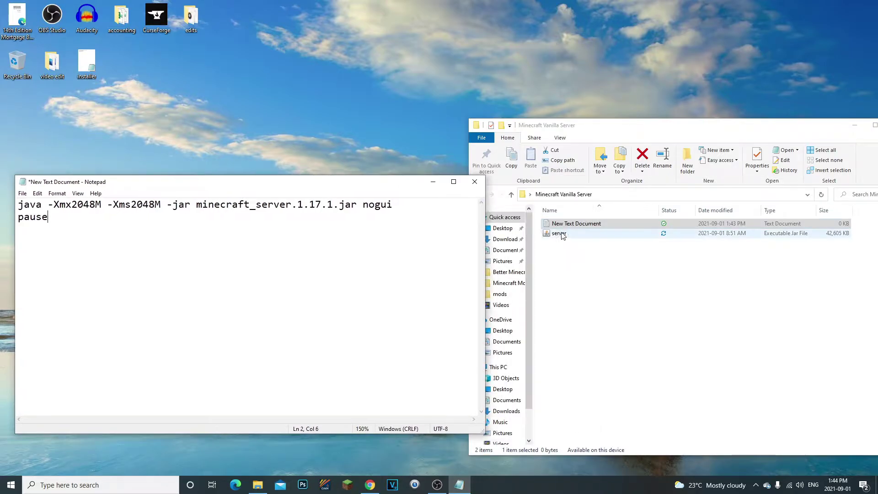
- Change the jar name in the launch command to server.jar to match the server file in the folder
key("ctrl+a")
left_click(231, 223)
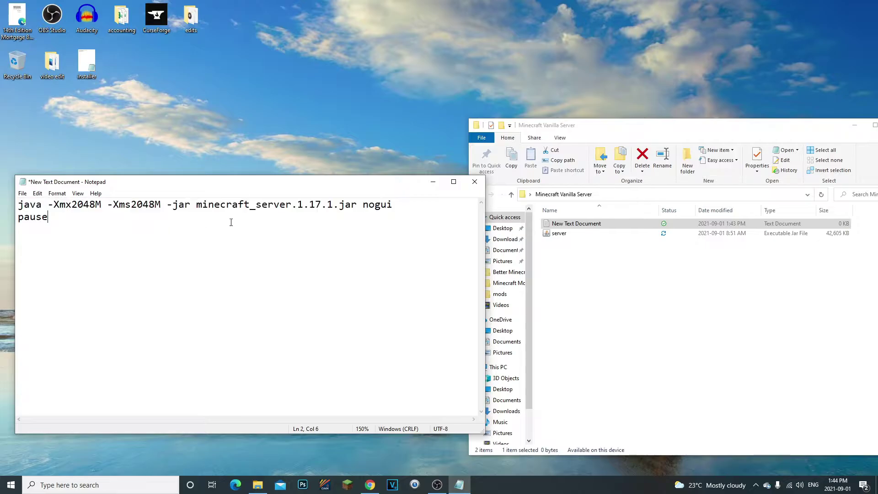
left_click(580, 235)
left_click(215, 196)
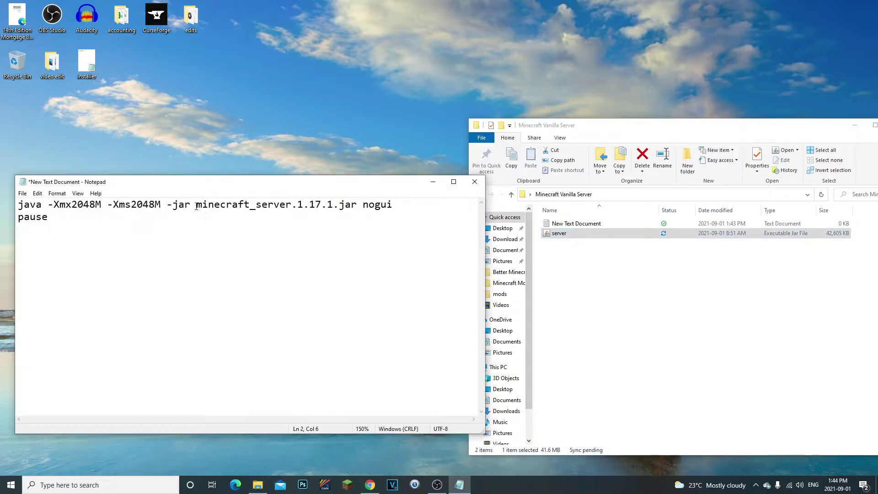
left_click_drag(196, 205, 328, 206)
left_click(347, 228)
left_click(593, 234)
left_click_drag(197, 207, 274, 206)
key("Delete")
key("Delete")
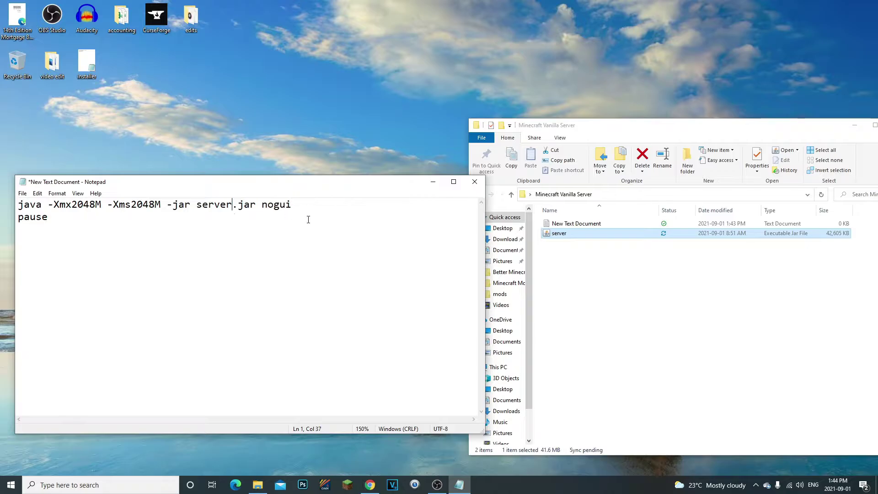
- Compare the jar name and extension in the launch command with the server file in the Minecraft Vanilla Server folder
left_click_drag(198, 206, 255, 207)
left_click(215, 214)
left_click_drag(197, 207, 245, 208)
left_click(253, 216)
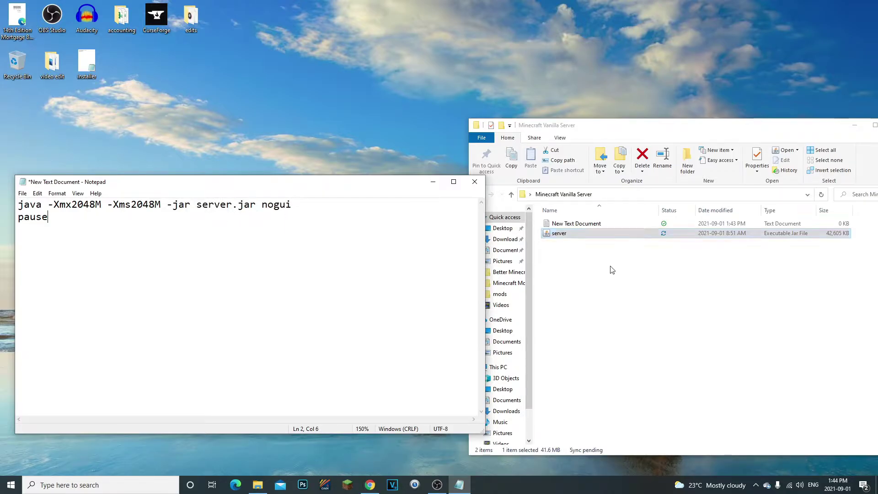
left_click(563, 237)
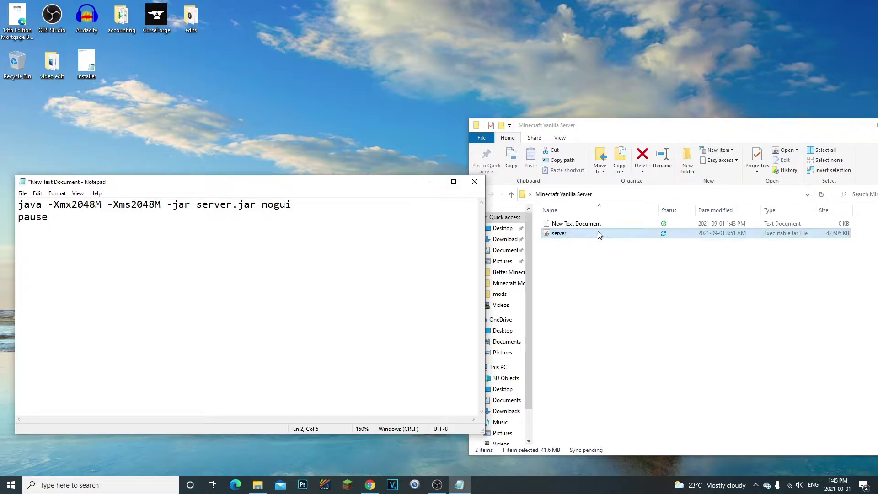
left_click(596, 280)
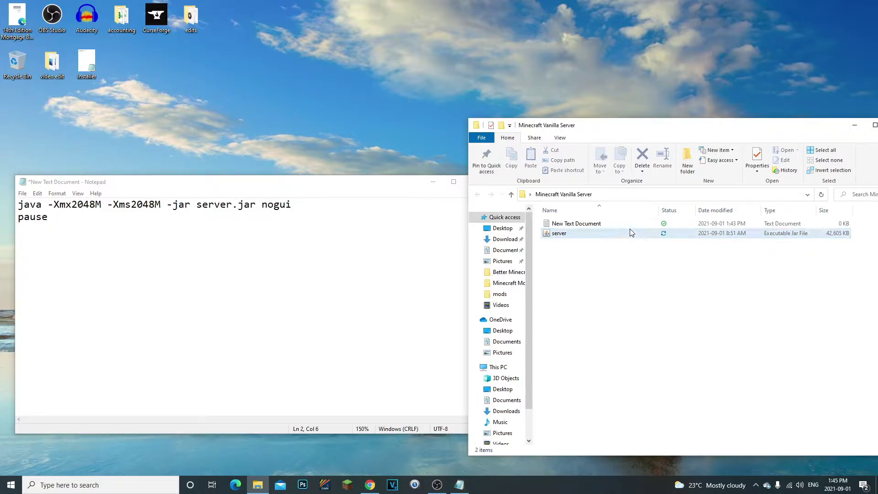
left_click(568, 236)
left_click(565, 255)
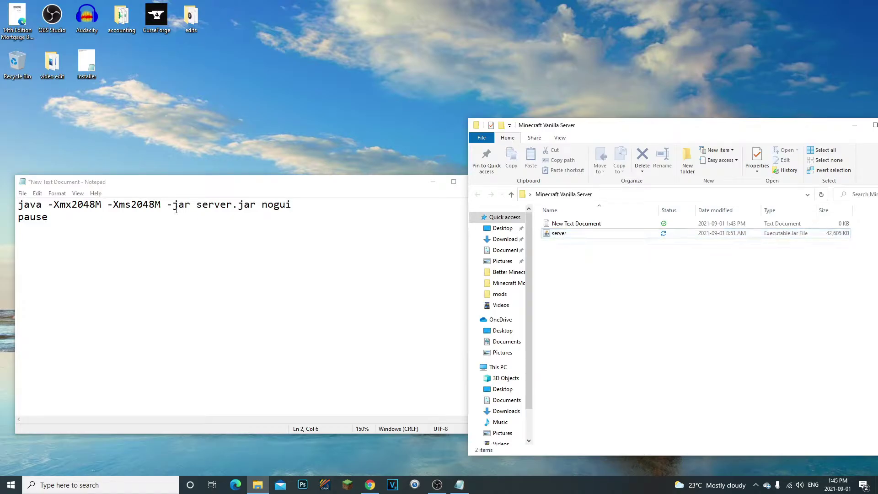
double_click(207, 204)
left_click_drag(256, 204, 233, 204)
left_click(317, 225)
- Save the launch script as Run.bat in the Minecraft Vanilla Server folder with the file type All Files
left_click_drag(163, 183, 264, 183)
left_click(122, 193)
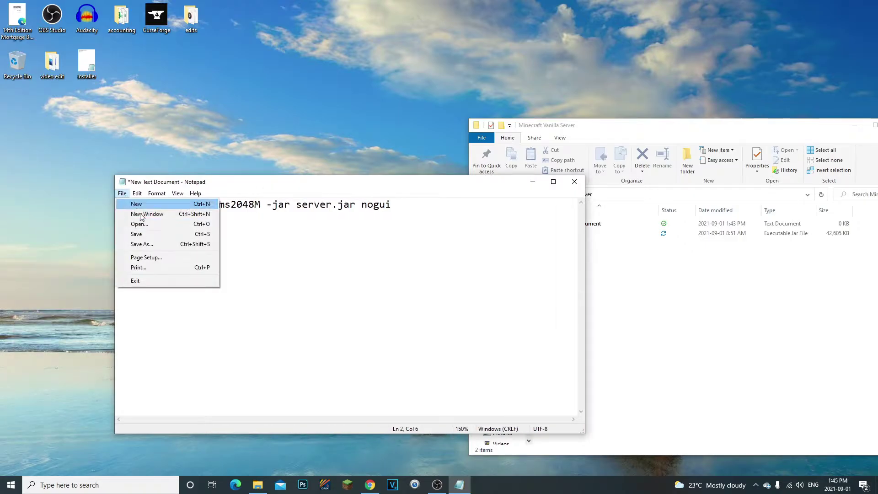
left_click(142, 243)
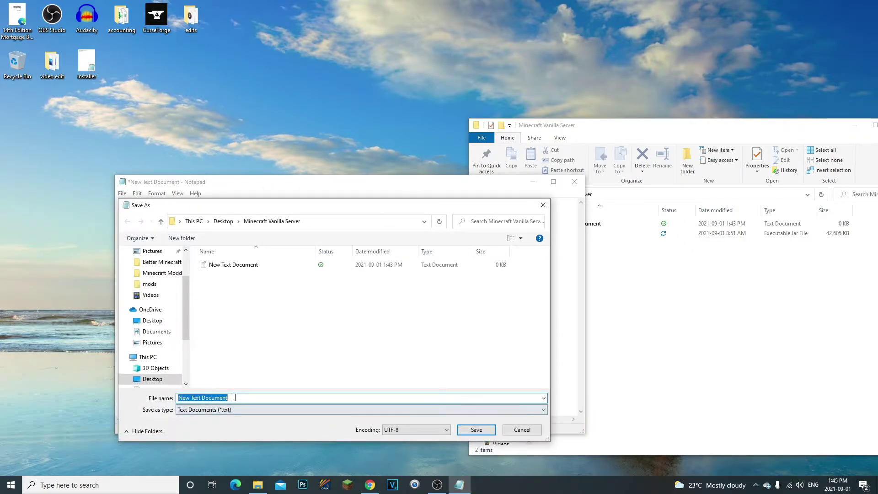
key("BackSpace")
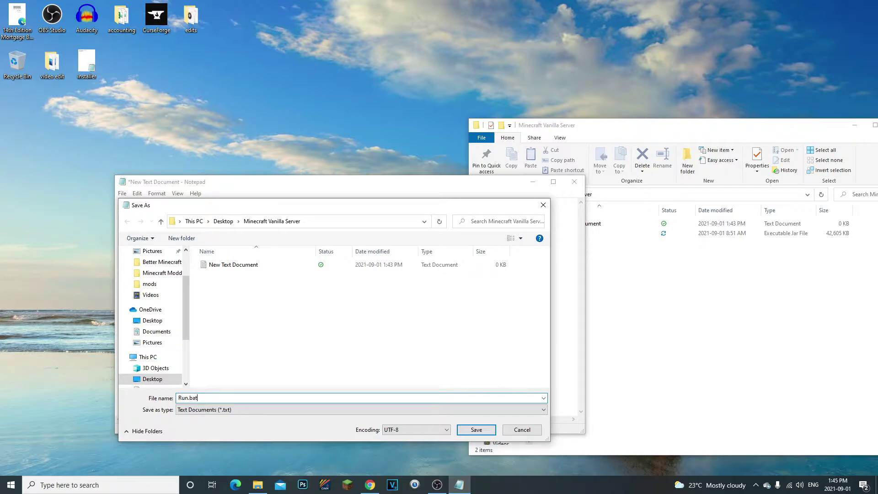
type("Run.bat")
left_click(219, 410)
left_click(223, 425)
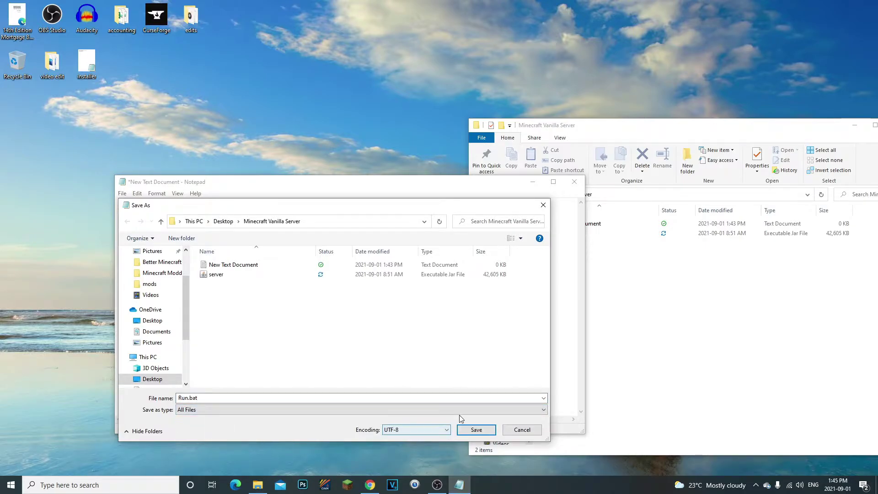
left_click(476, 430)
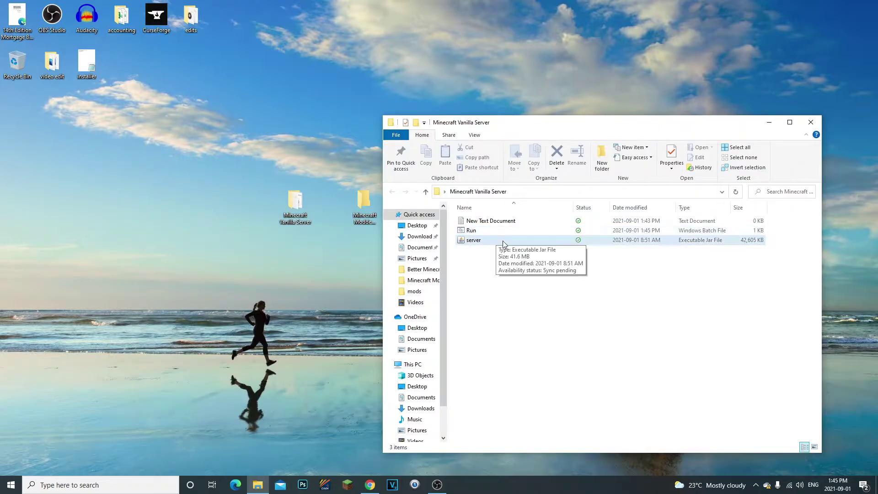
- Delete New Text Document from the server folder, and run the Run batch file once, dismissing its console
left_click(502, 222)
key("Delete")
left_click_drag(512, 126, 633, 129)
double_click(594, 224)
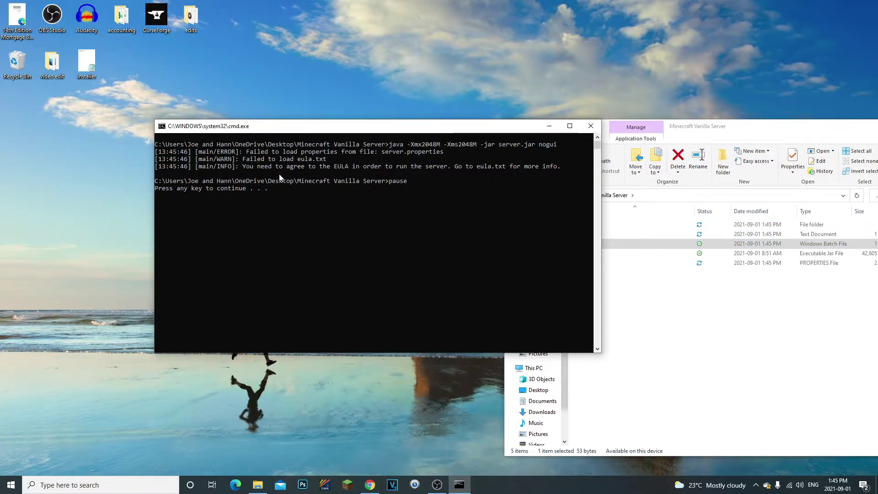
key("Return")
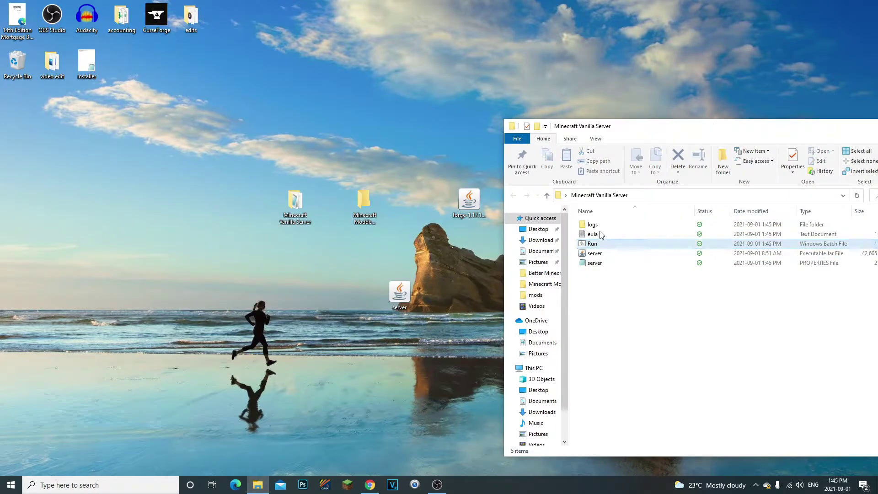
- Set eula=true in the eula text file, save it and close Notepad
double_click(592, 235)
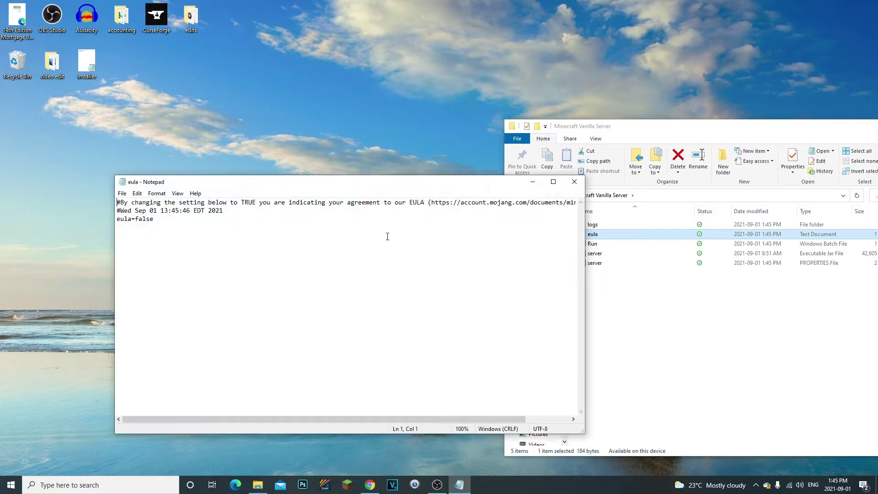
left_click_drag(150, 219, 144, 220)
key("BackSpace")
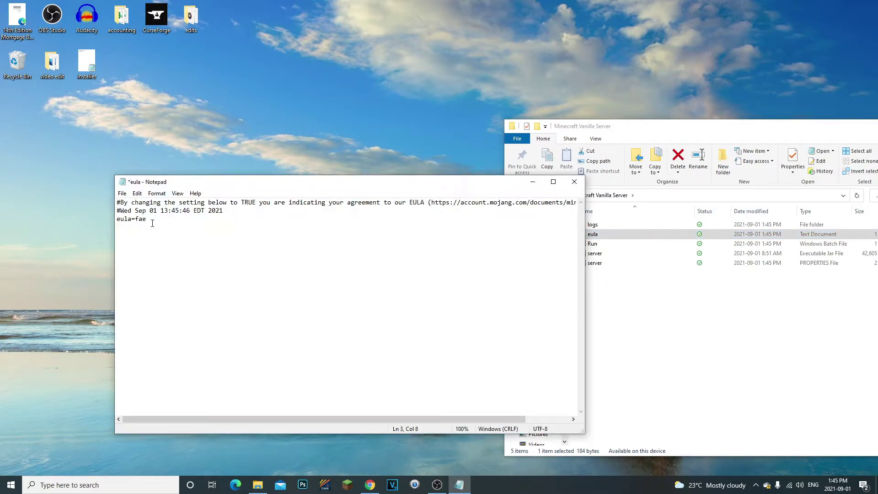
type("true")
left_click(122, 193)
left_click(131, 231)
left_click(575, 182)
- Start the vanilla server with the Run batch file, let it finish loading, and shut it down with the stop command
double_click(606, 244)
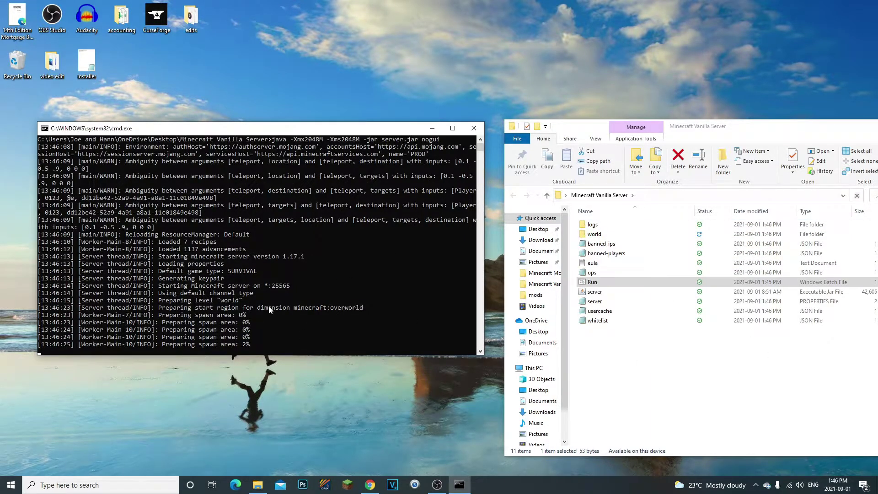
left_click(697, 406)
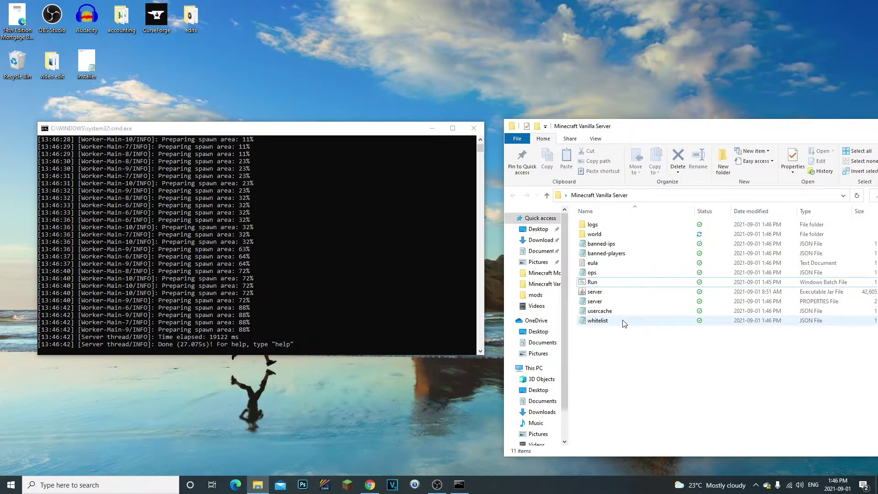
left_click(252, 337)
type("stop")
key("Return")
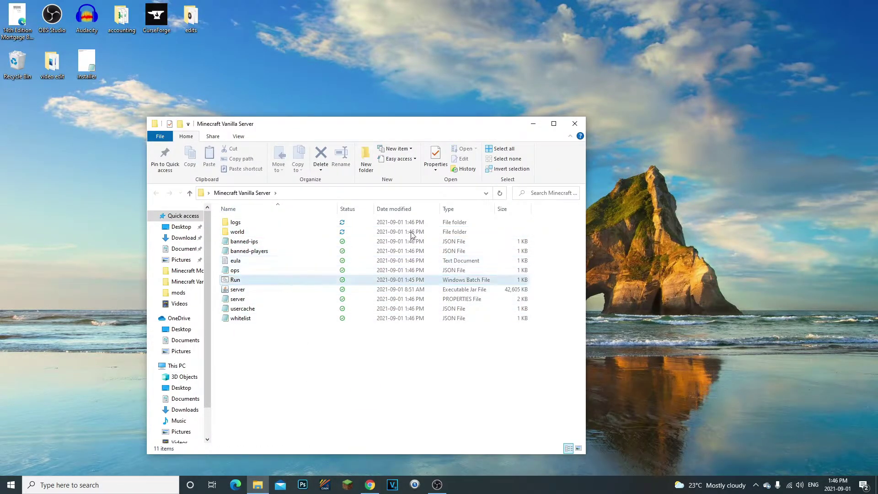
- Close the Minecraft Vanilla Server folder and rearrange its icon and the server jar on the desktop
left_click(574, 124)
left_click_drag(295, 203, 404, 138)
left_click_drag(312, 81, 471, 170)
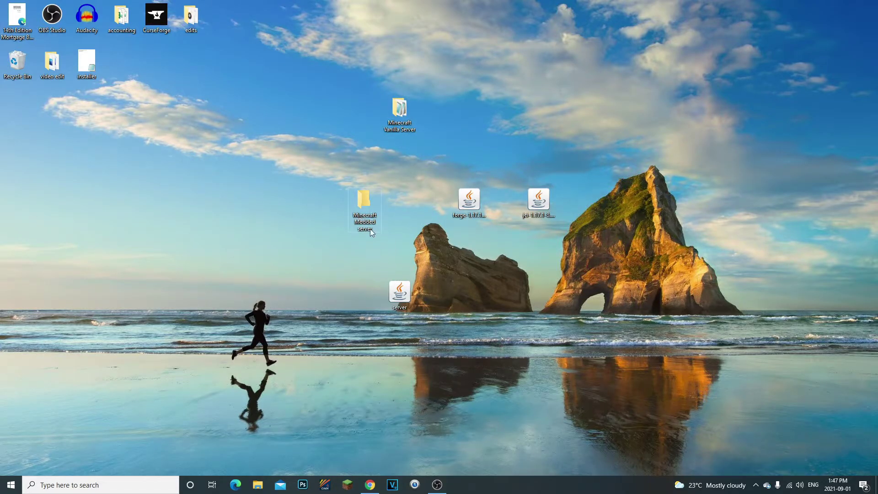
left_click_drag(396, 292, 433, 257)
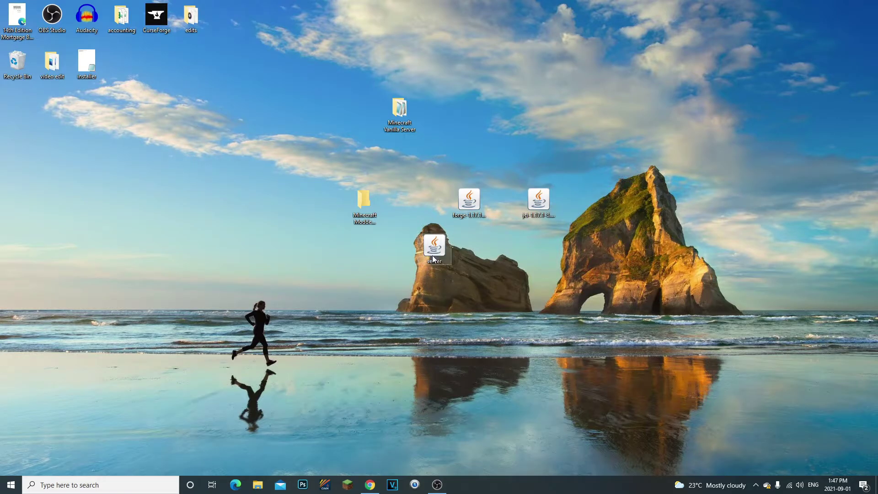
double_click(399, 107)
left_click(575, 123)
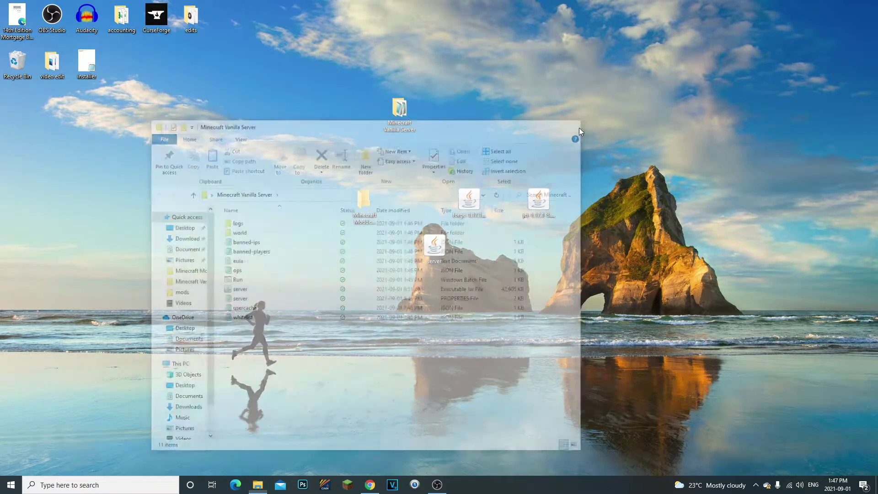
- Move the server jar from the desktop into the Minecraft Modded server folder, check it there, and minimize the folder window
left_click_drag(375, 221, 376, 222)
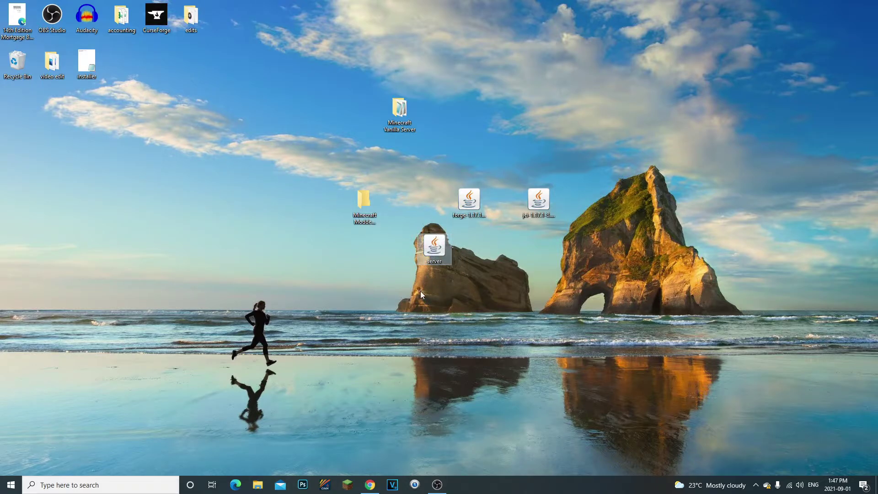
double_click(370, 214)
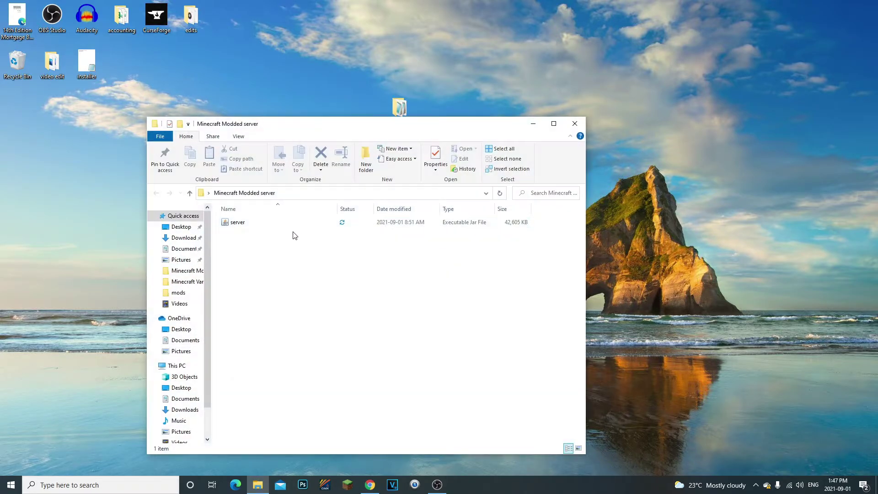
left_click_drag(529, 129, 362, 149)
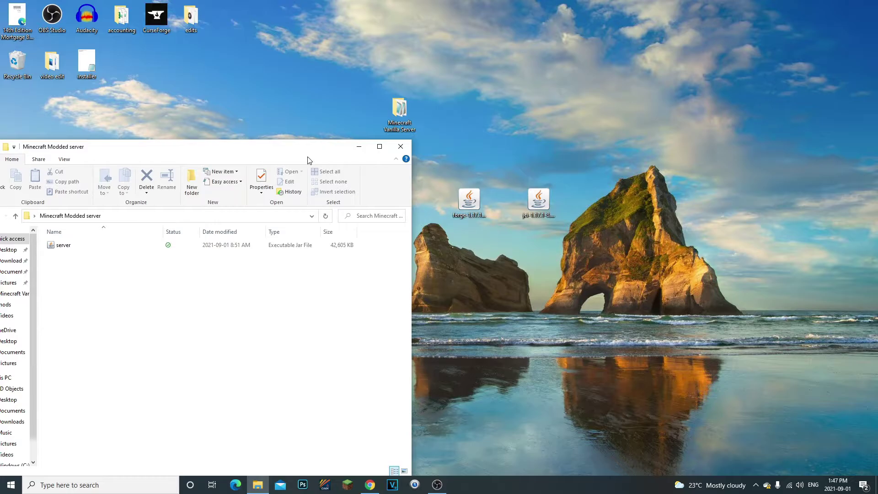
left_click(359, 145)
- Move the jei 1.17.1 mod jar away from the forge installer on the desktop
left_click(476, 208)
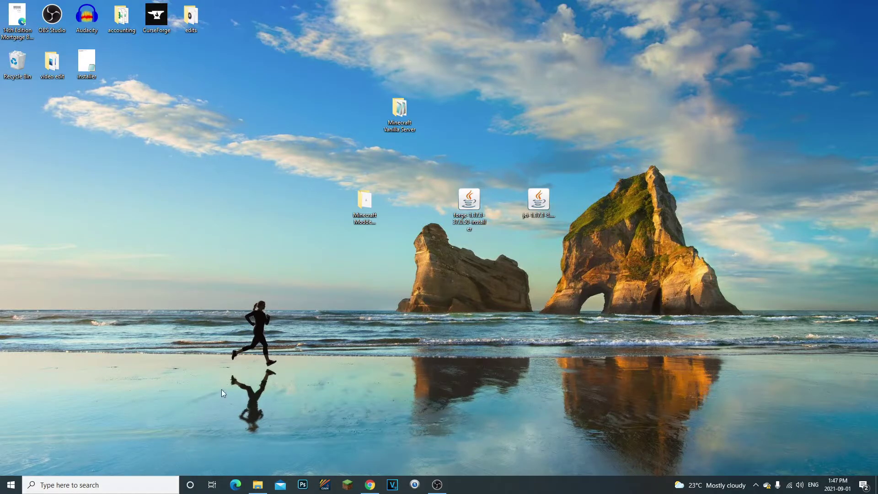
left_click_drag(527, 201, 561, 247)
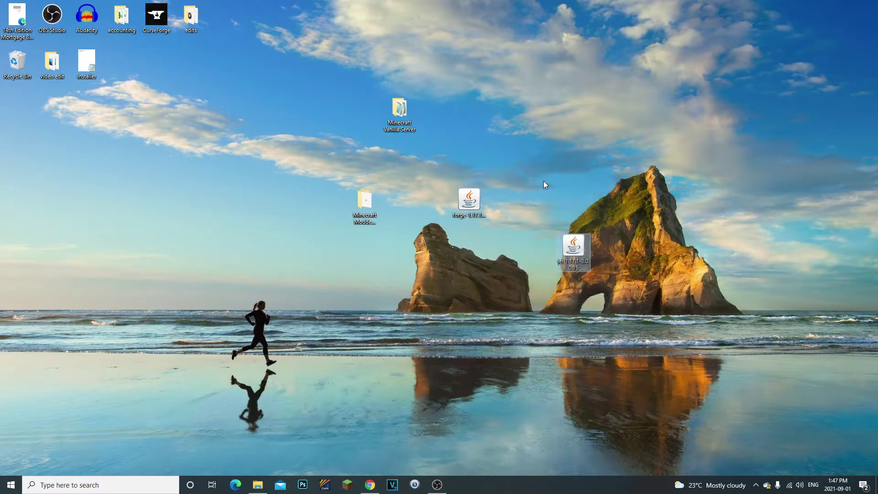
left_click(490, 278)
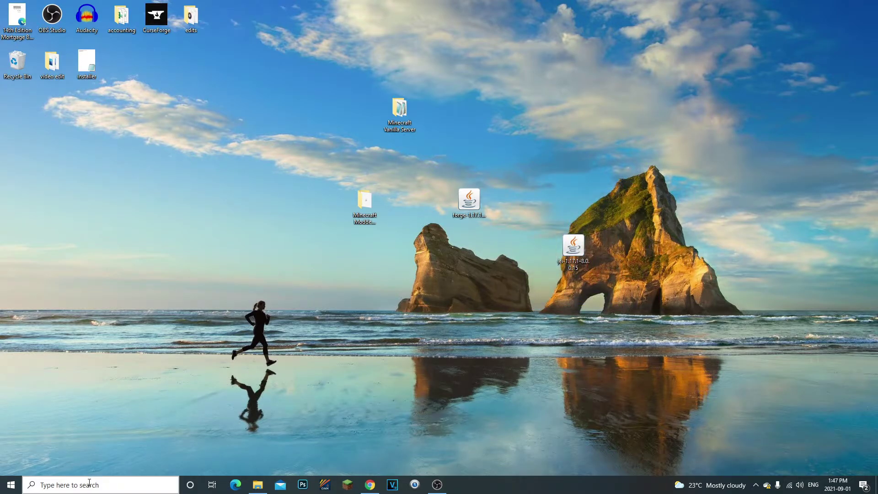
- Find and launch the Windows Run dialog, and open the %appdata% location with it
left_click(69, 488)
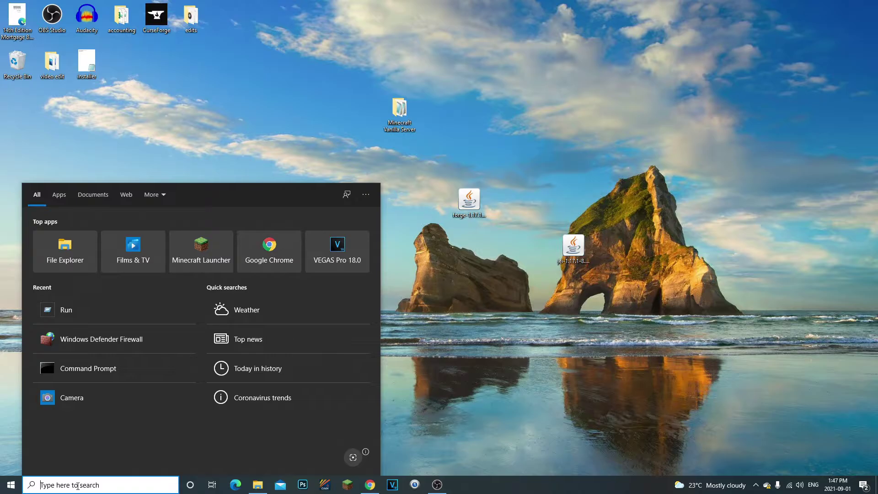
type("run")
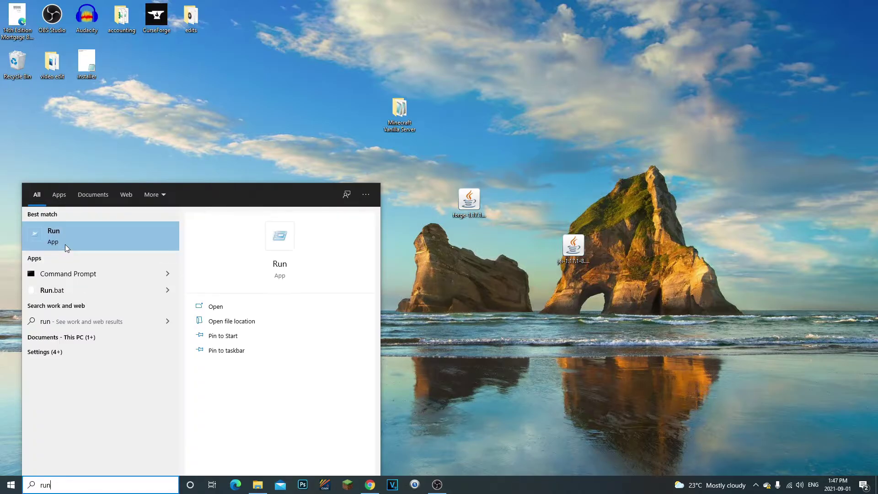
left_click(65, 244)
key("BackSpace")
type("%appd")
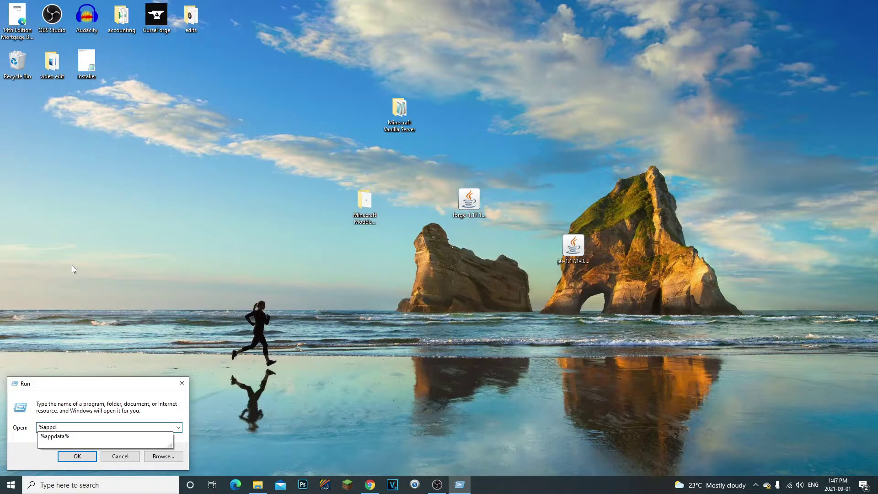
type("ata%")
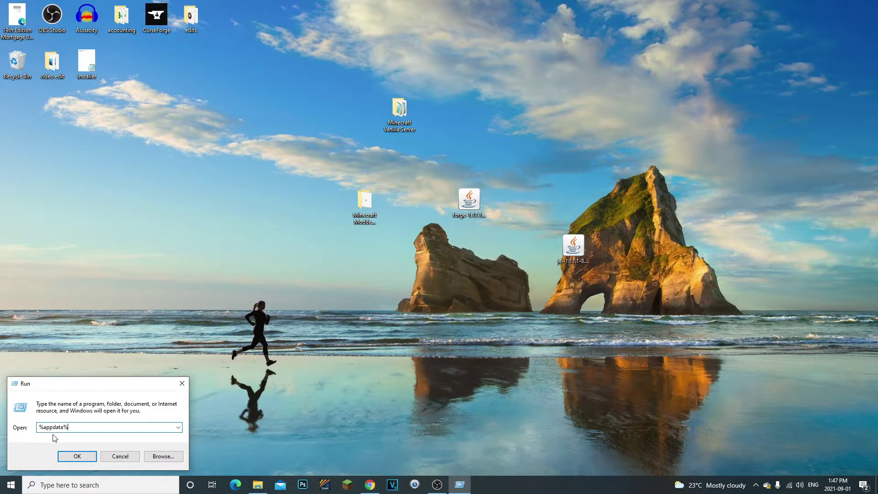
left_click(73, 456)
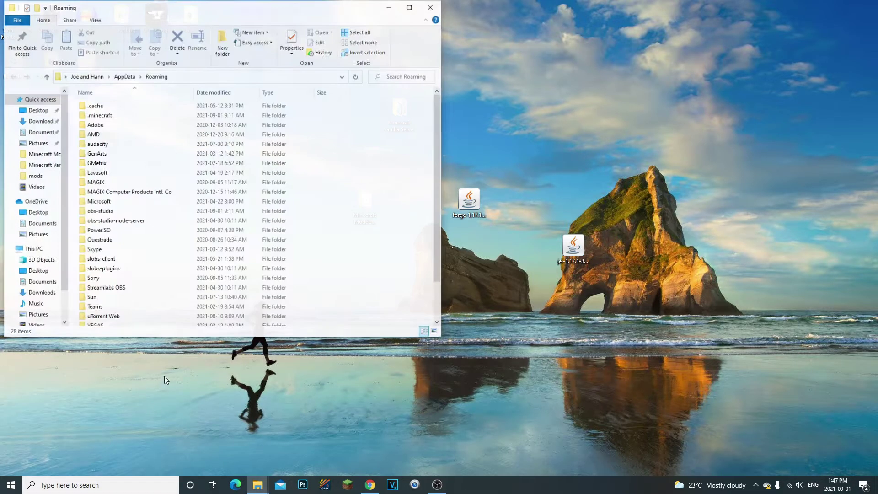
- Open the .minecraft folder, locate its mods folder, and move the forge installer farther from the folder window on the desktop
left_click(98, 118)
double_click(99, 118)
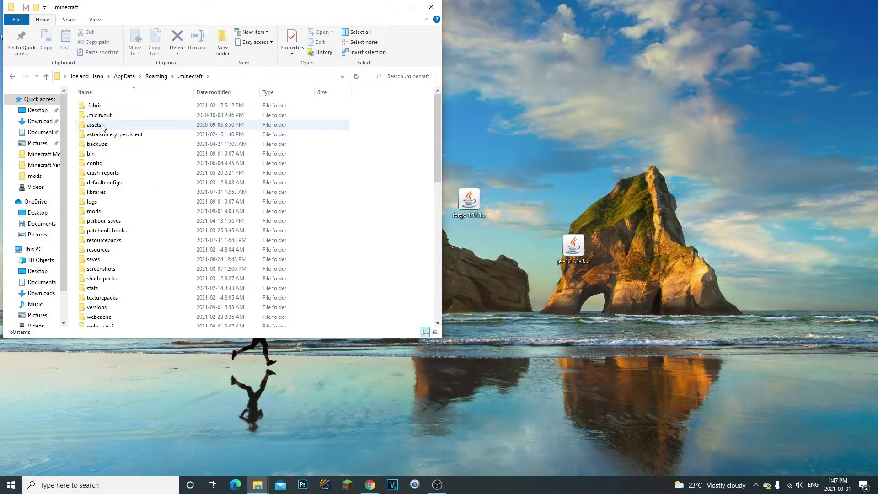
left_click(120, 213)
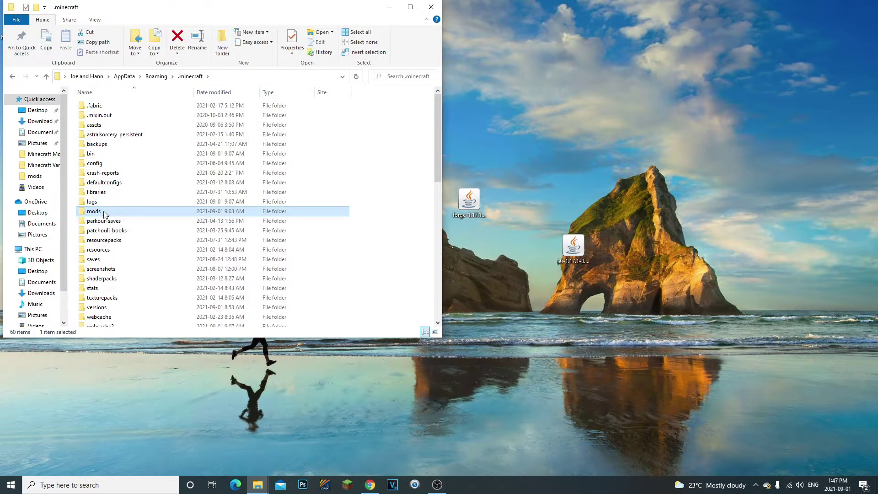
left_click_drag(469, 201, 539, 163)
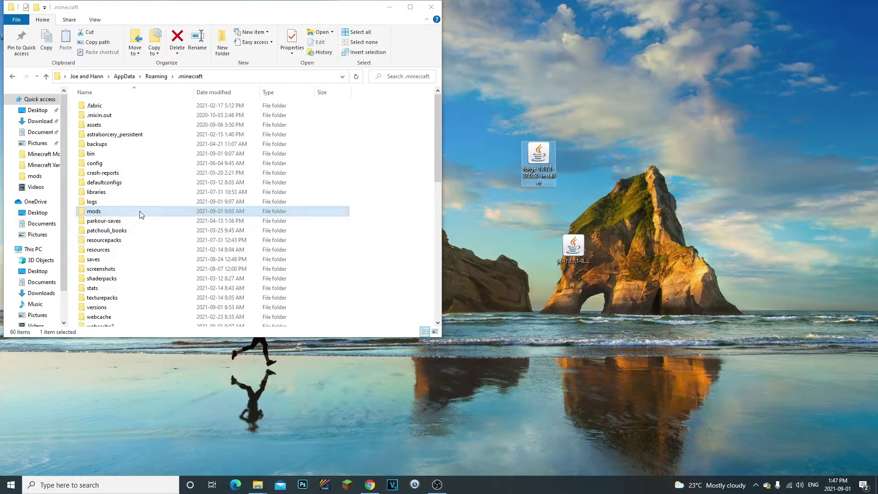
left_click(392, 274)
left_click(531, 165)
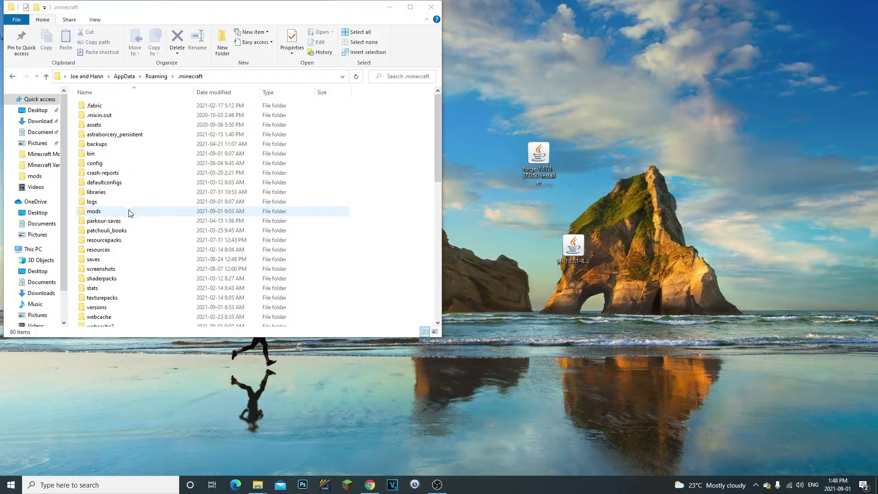
- Open the mods folder inside .minecraft and reposition its window so the jar files on the desktop are uncovered
left_click_drag(205, 12, 412, 68)
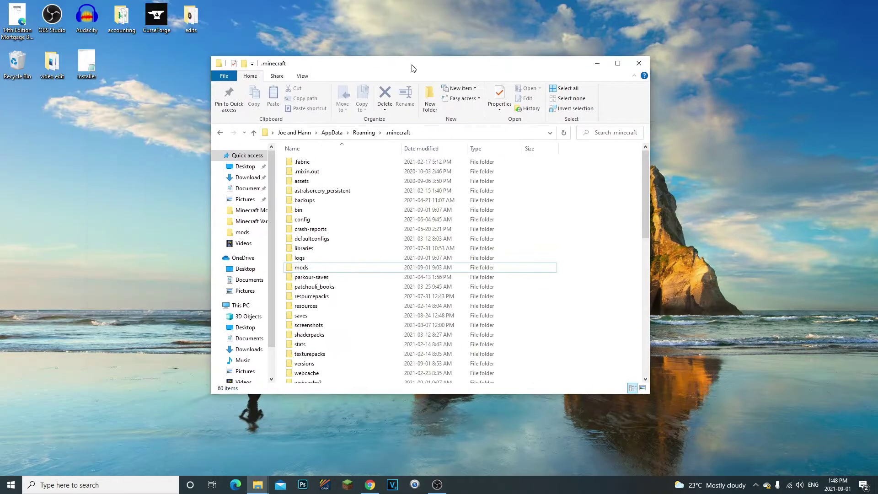
left_click(333, 269)
left_click(316, 270)
left_click(602, 287)
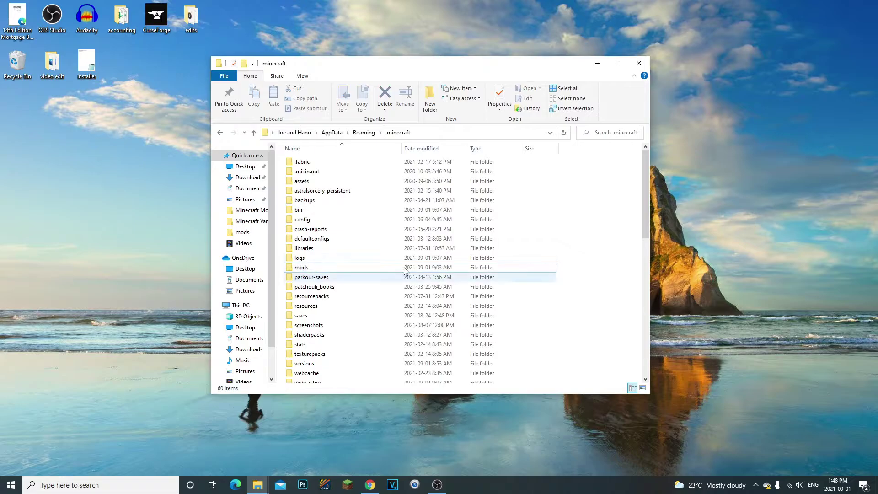
double_click(328, 271)
left_click_drag(439, 69, 292, 96)
- Shift the jei 1.17.1 mod jar slightly away from the mods window on the desktop and copy it
left_click_drag(572, 247, 596, 255)
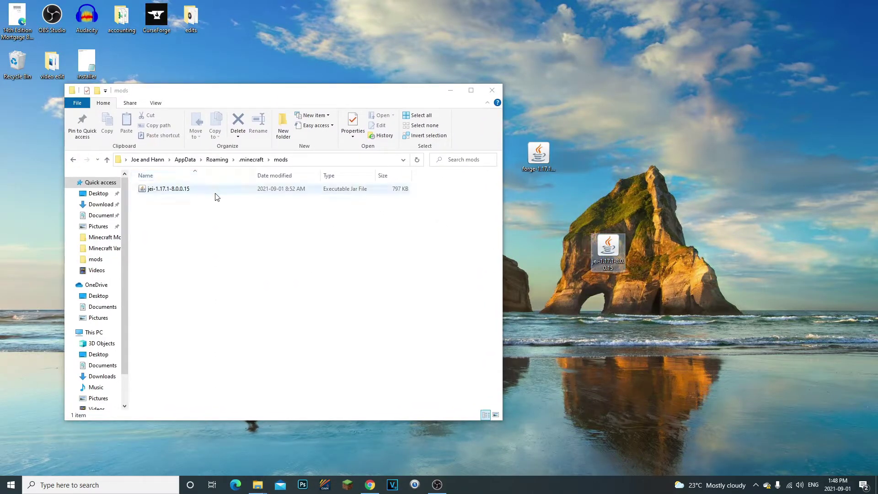
left_click(179, 191)
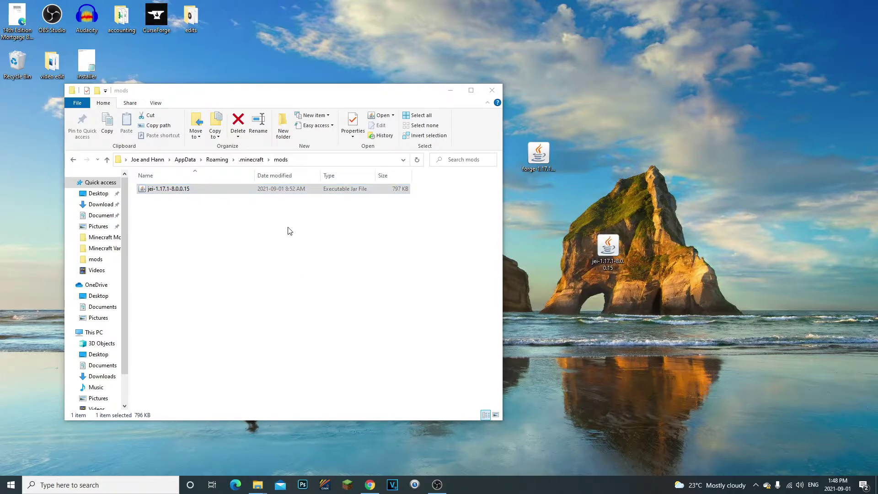
left_click(608, 256)
right_click(608, 250)
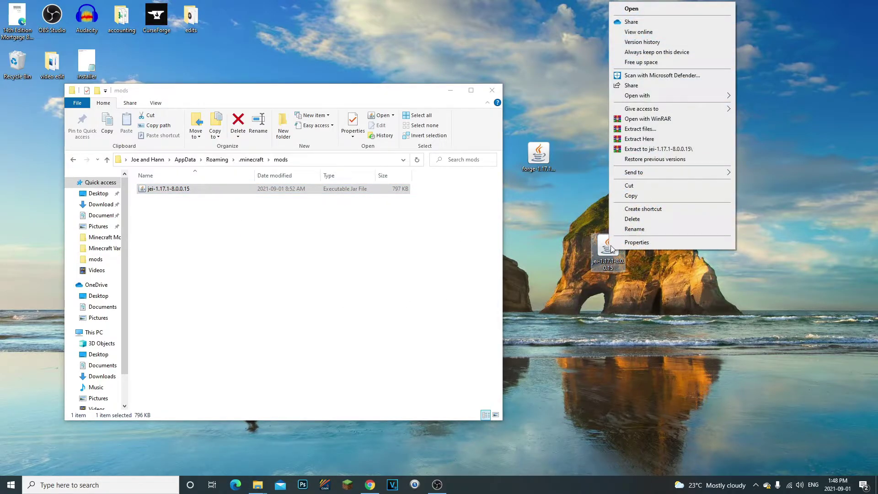
left_click(632, 196)
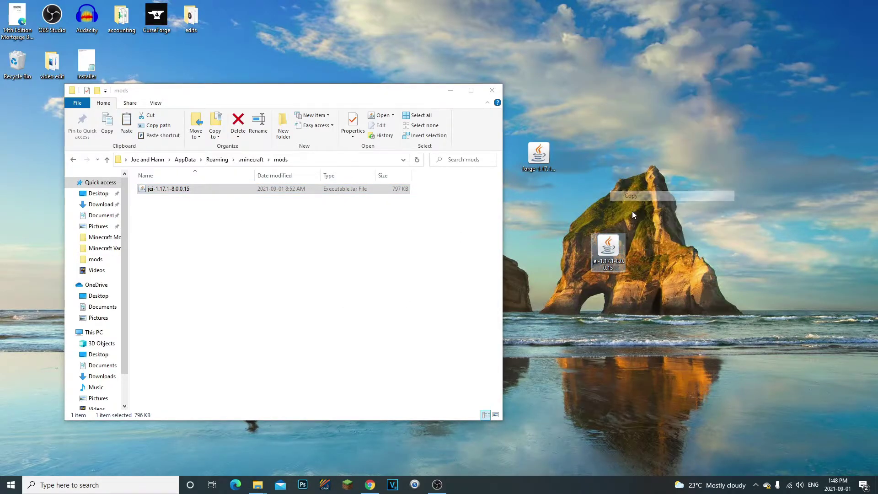
right_click(597, 249)
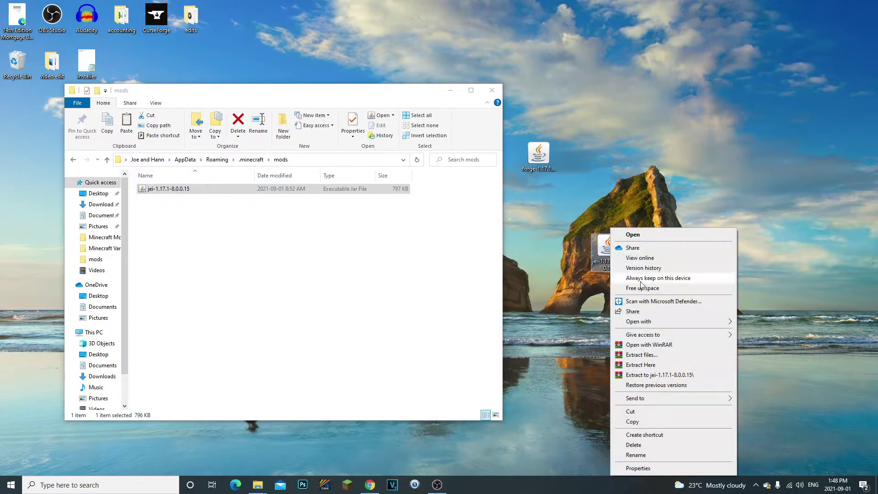
left_click(247, 280)
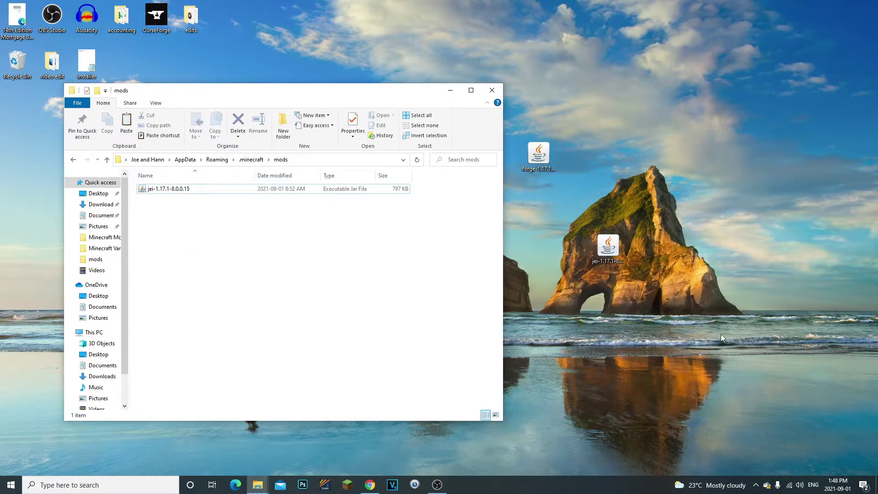
left_click_drag(607, 247, 611, 265)
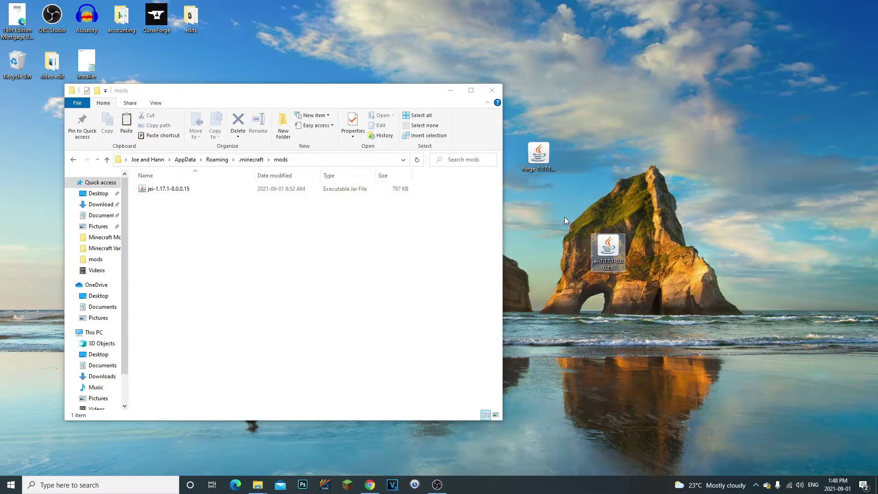
left_click(641, 297)
right_click(589, 258)
left_click(139, 264)
- Go back up to .minecraft, reopen its mods folder to check the contents, and close the window
left_click(251, 159)
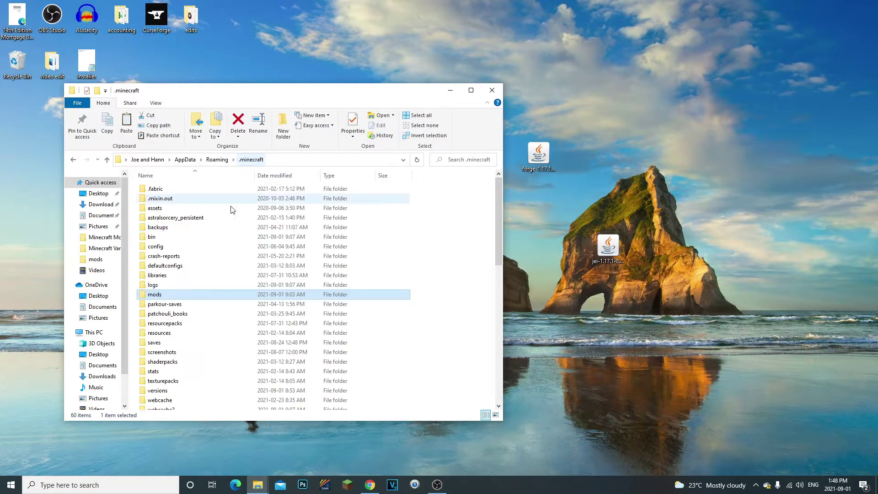
double_click(162, 297)
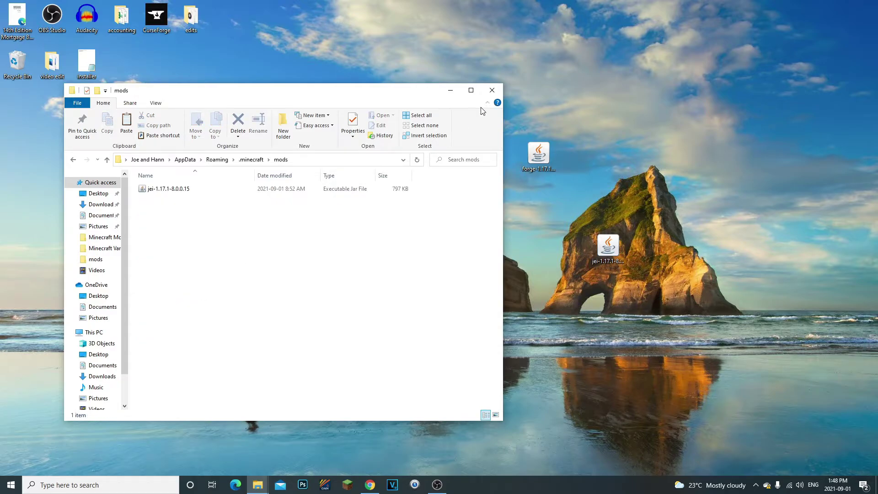
left_click(492, 90)
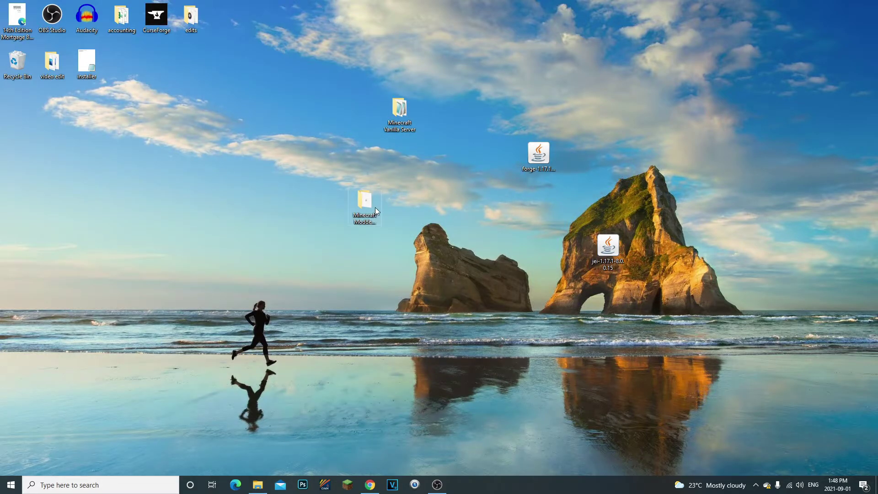
- Open the Minecraft Modded server folder, create a new text document in it, and open that document
left_click(374, 210)
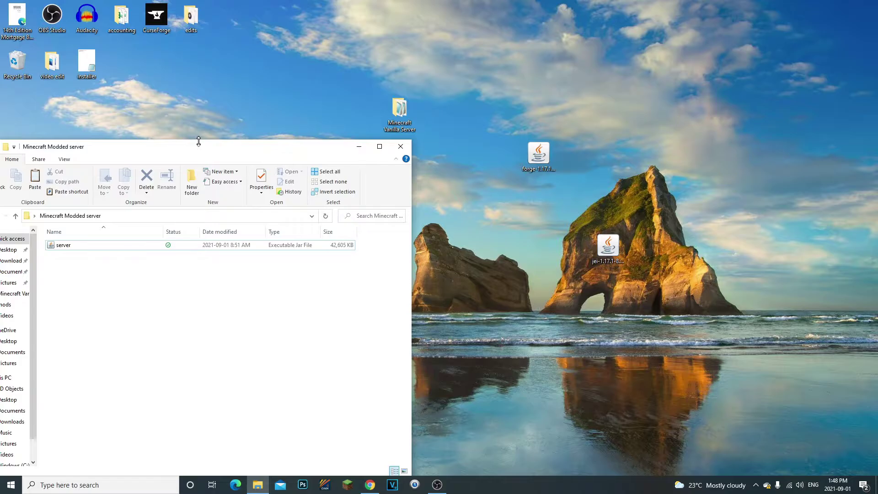
left_click_drag(199, 140, 302, 129)
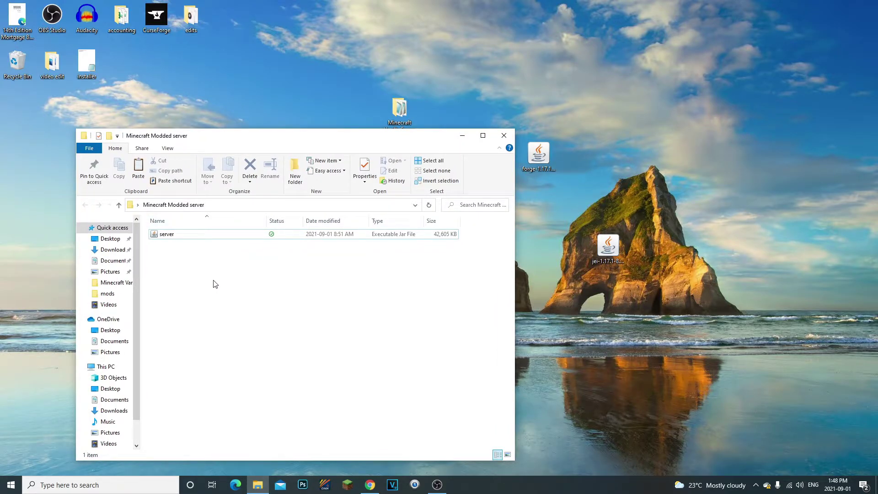
right_click(182, 327)
mouse_move(215, 303)
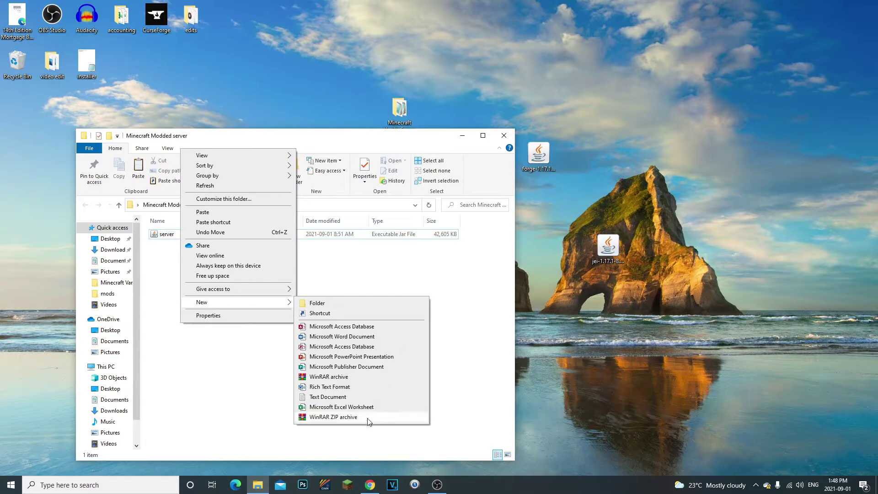
left_click(361, 397)
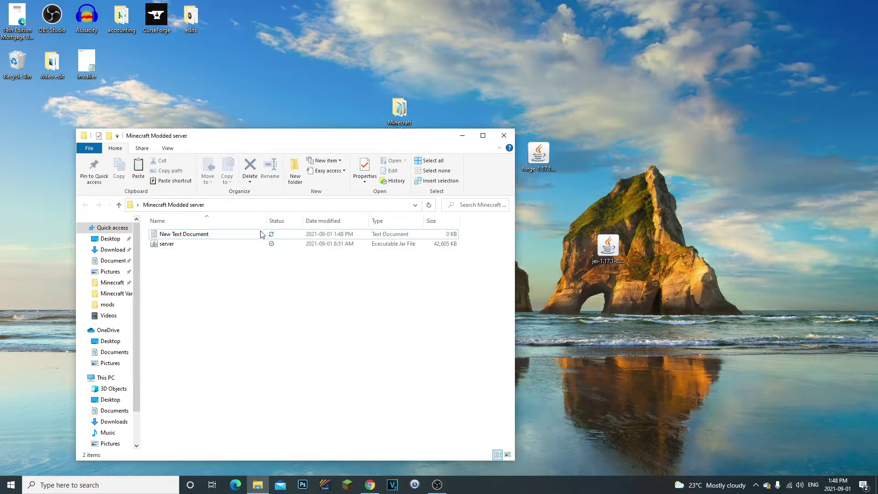
double_click(262, 234)
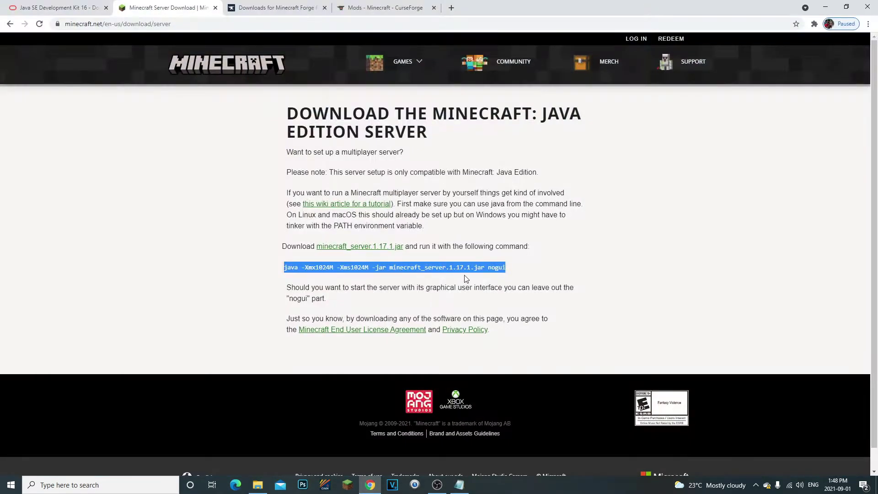
- Copy the java launch command from the Minecraft server download page into the text document and enlarge the note's text
right_click(463, 268)
left_click(475, 275)
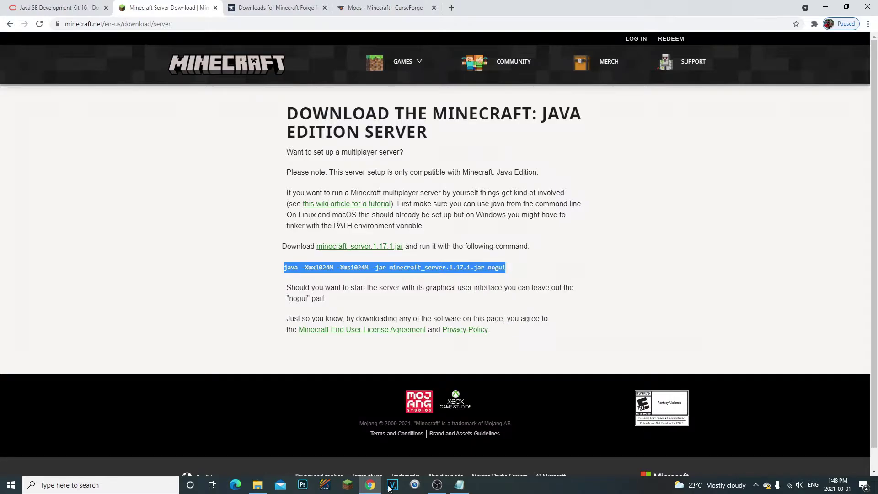
left_click(459, 485)
key("ctrl+v")
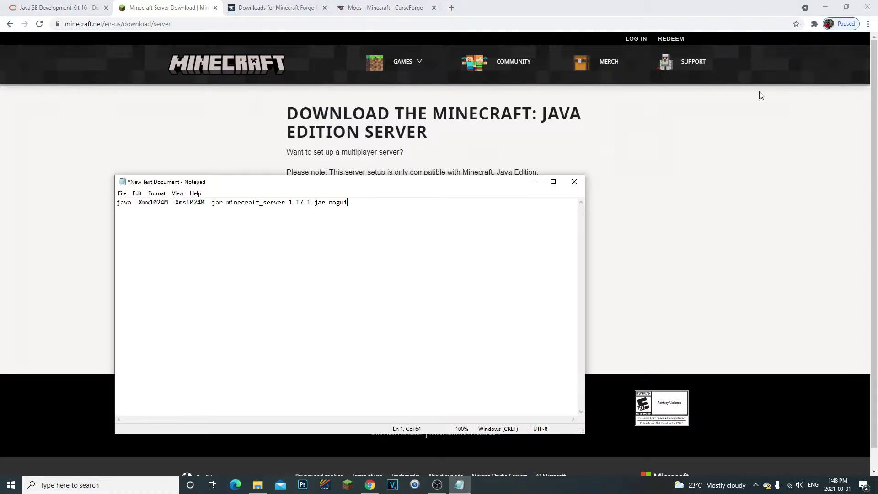
left_click(826, 8)
left_click_drag(275, 188, 458, 224)
scroll(343, 276, "up", 4, "ctrl")
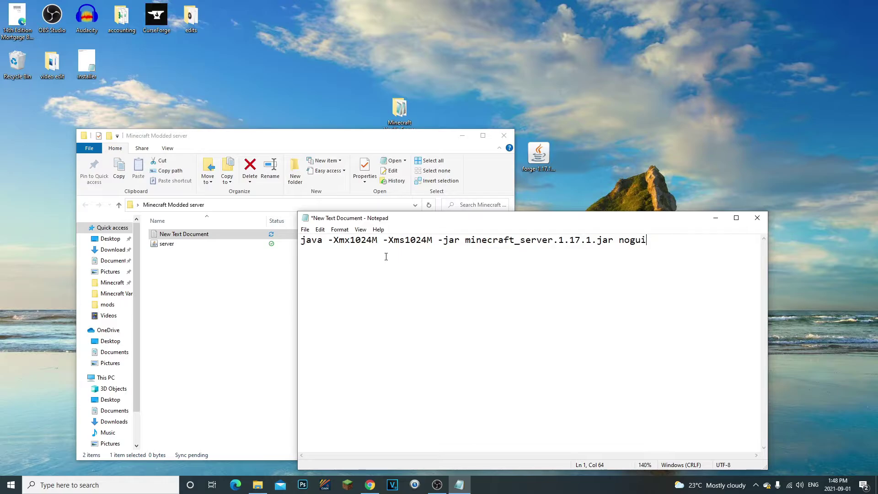
- Set both memory values in the java command to 2048, giving -Xmx2048M and -Xms2048M
key("BackSpace")
key("BackSpace")
key("BackSpace")
key("BackSpace")
type("2048")
key("BackSpace")
key("BackSpace")
key("BackSpace")
key("BackSpace")
type("2048")
- Shorten the jar name in the command to server.jar and add a second line reading pause
left_click_drag(466, 240, 538, 242)
key("BackSpace")
key("BackSpace")
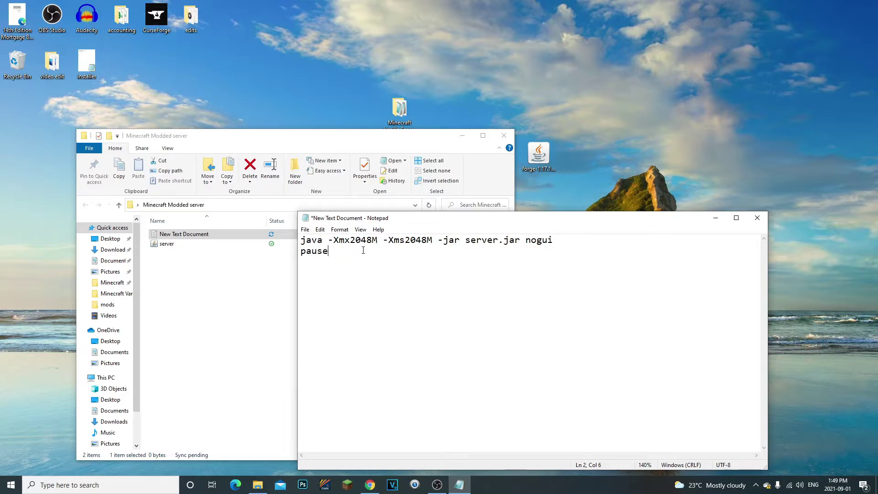
- Save the document as Run.bat with type All Files in the Minecraft Modded server folder and close Notepad
left_click(305, 229)
left_click(322, 285)
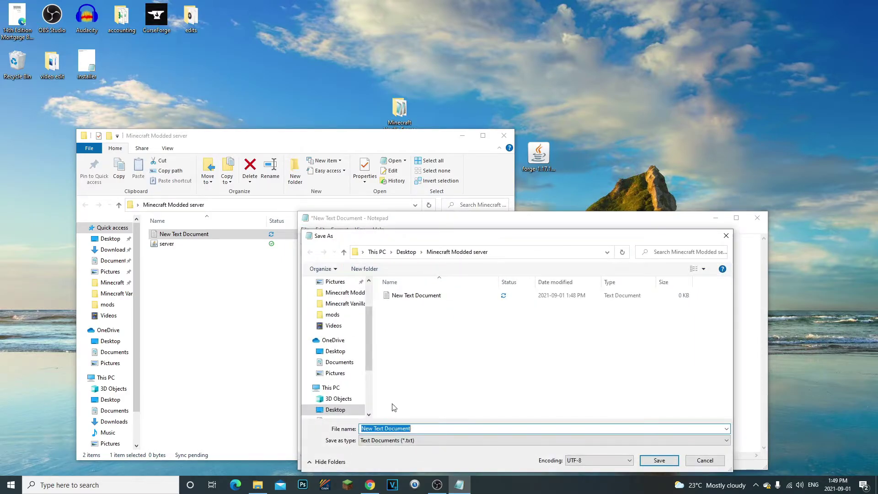
left_click(396, 442)
left_click(396, 457)
key("shift+Tab")
type("R")
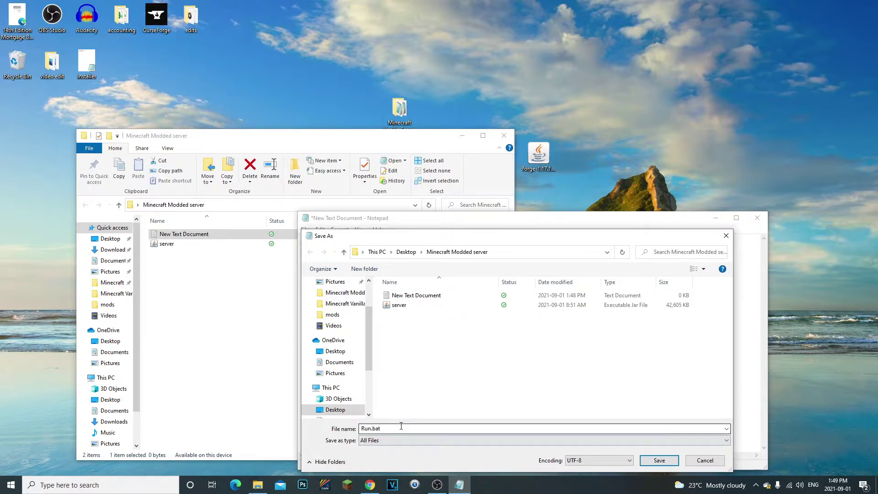
type("un.bat")
left_click(676, 463)
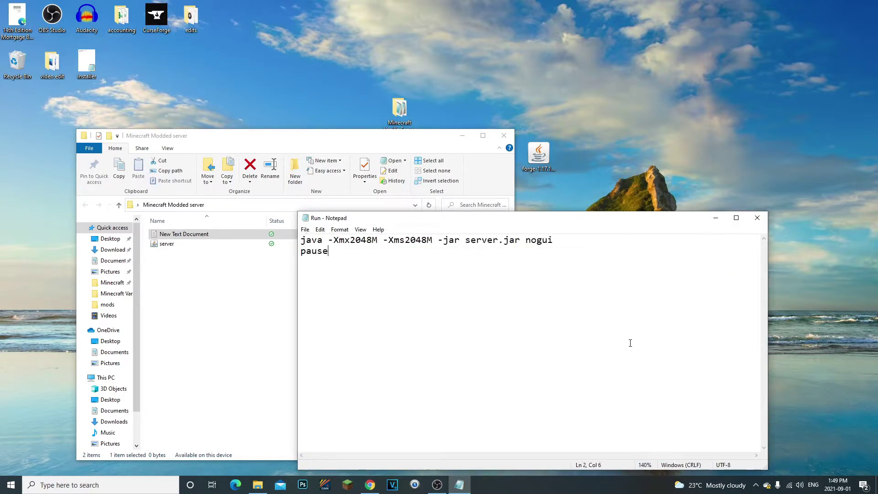
left_click(757, 217)
- View the Minecraft Vanilla Server folder, close it, and open the Minecraft Modded server folder from the desktop
left_click(114, 293)
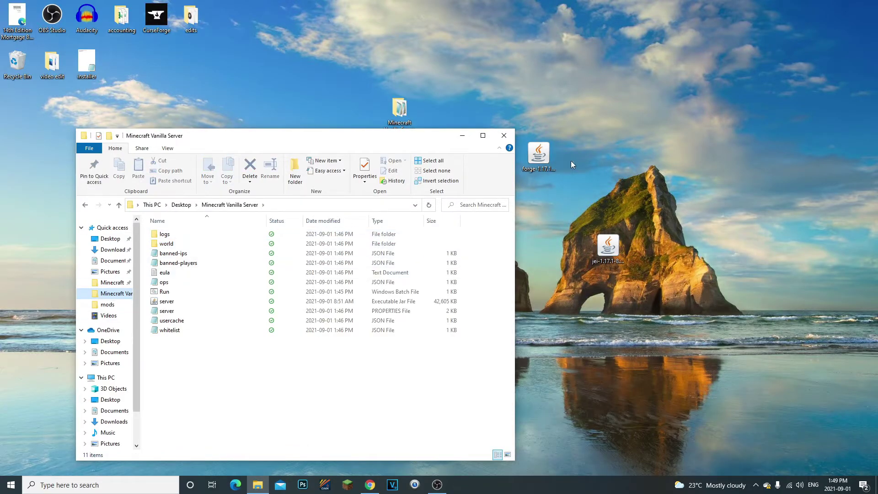
left_click(504, 135)
double_click(364, 206)
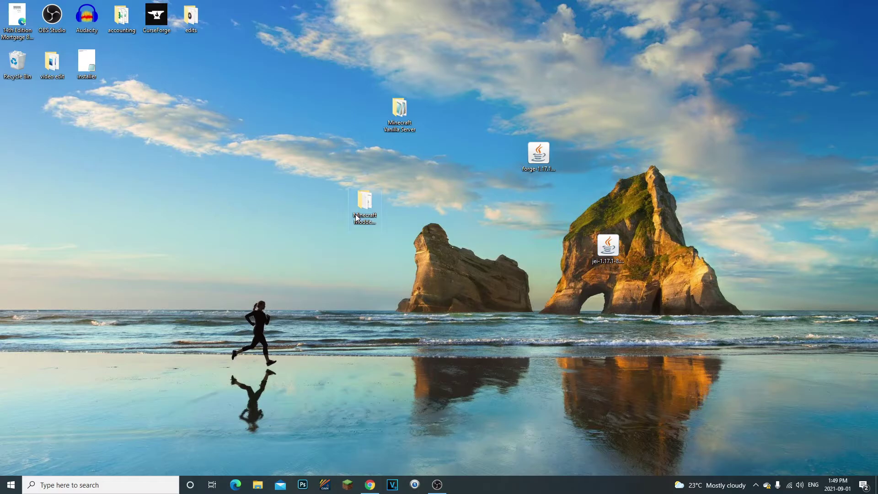
- Delete the empty New Text Document from the Minecraft Modded server folder, then execute the Run batch file once and dismiss its console
left_click(196, 236)
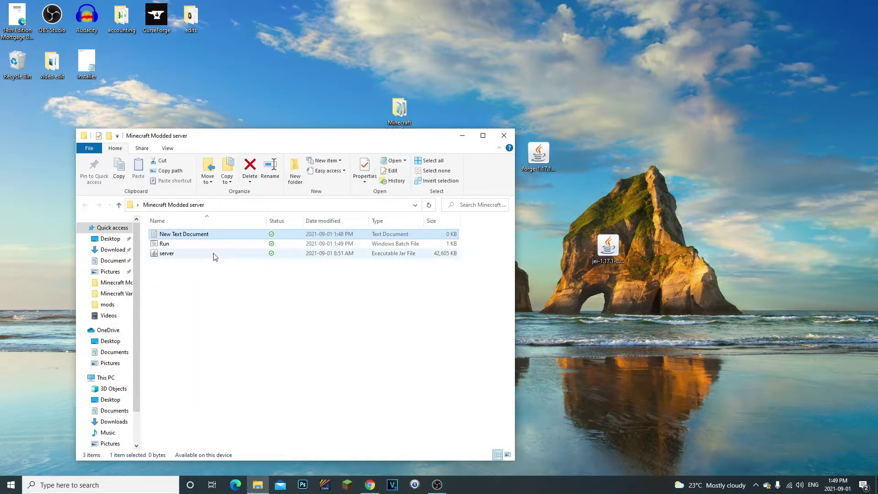
key("Delete")
double_click(204, 234)
left_click_drag(325, 81, 491, 187)
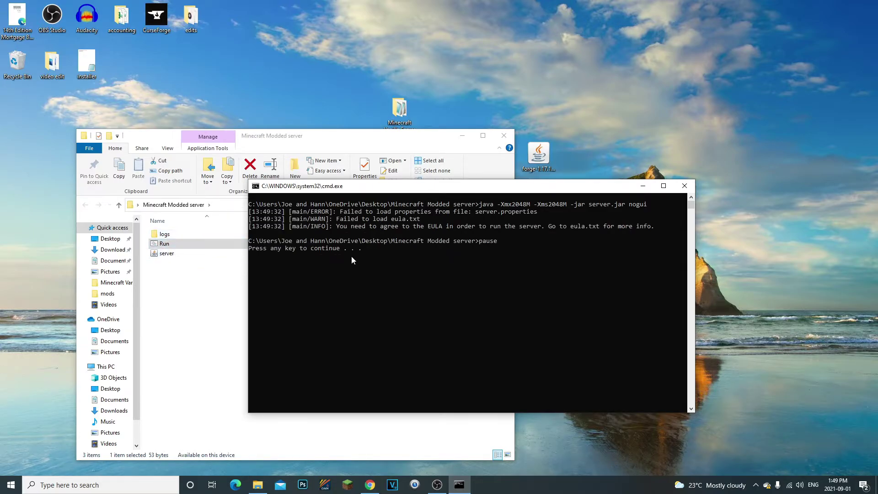
key("Return")
- Accept the licence agreement by setting eula=true in the eula text file, then save and close it
left_click(200, 244)
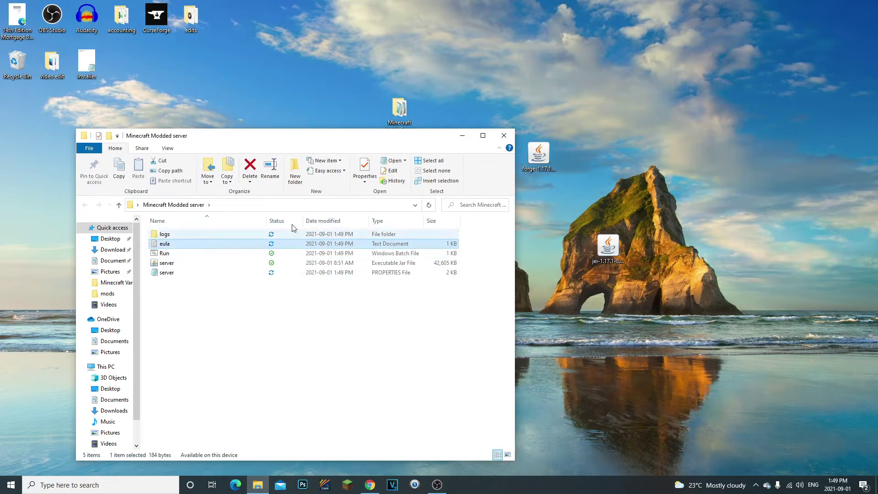
double_click(191, 250)
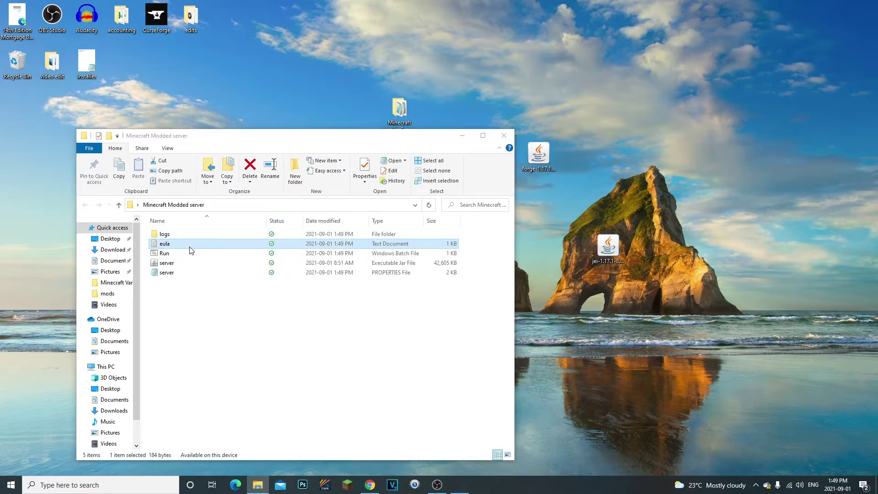
left_click_drag(337, 255, 323, 257)
type("t")
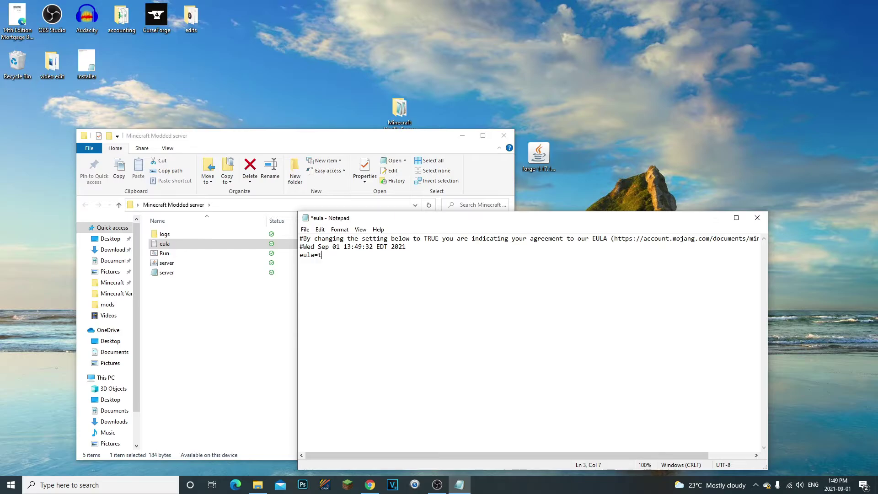
type("rue")
left_click(305, 230)
left_click(316, 268)
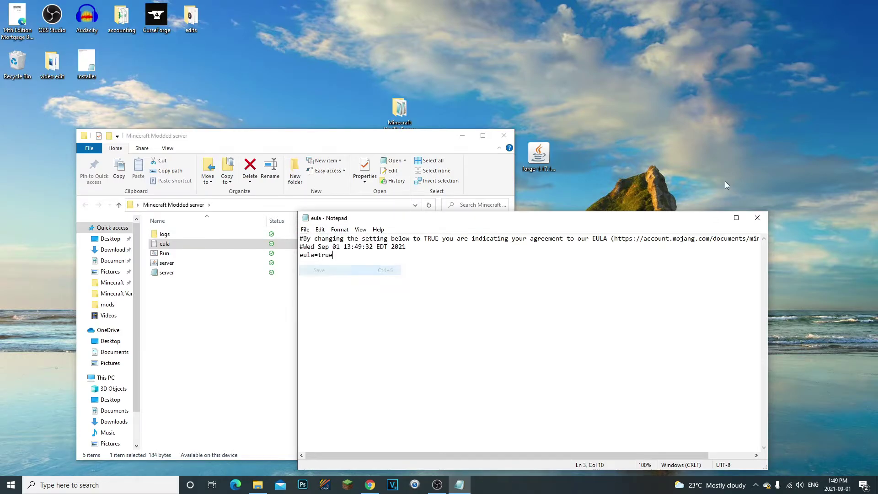
left_click(757, 218)
- Execute the Run batch file again to generate the world folder and remaining server files, and look over the folder's contents
double_click(190, 254)
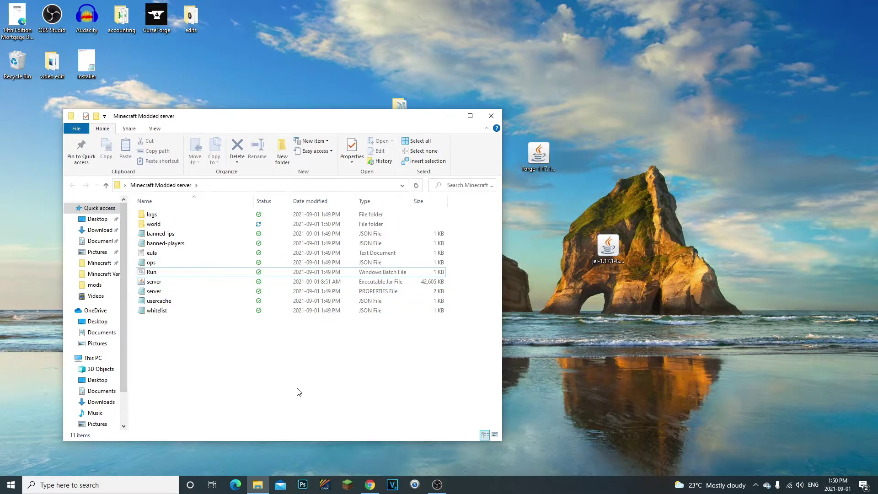
left_click_drag(295, 390, 240, 207)
left_click(274, 412)
left_click_drag(201, 366, 245, 206)
left_click_drag(240, 412, 183, 180)
left_click(229, 390)
mouse_move(399, 117)
left_mouse_down()
mouse_move(364, 247)
mouse_move(417, 122)
mouse_move(405, 114)
left_mouse_up()
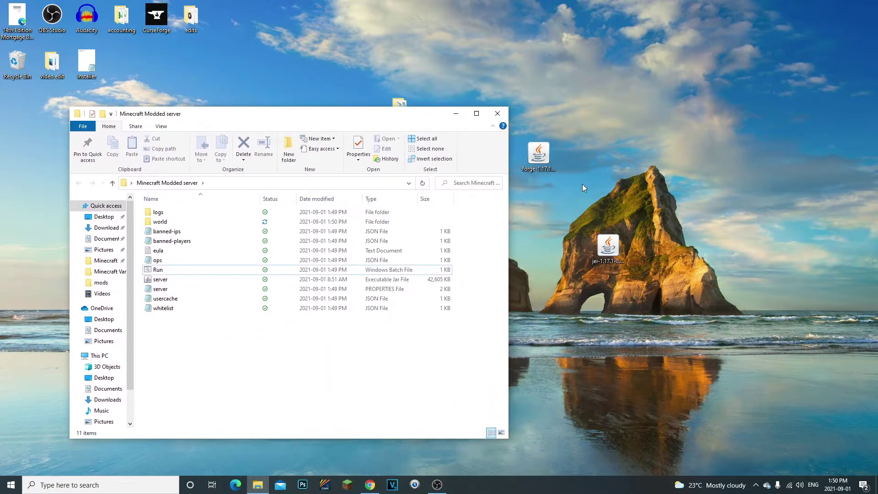
- Launch the forge-1.17.1 installer from the desktop, choose Install server, and move the server folder window clear of the installer
double_click(551, 156)
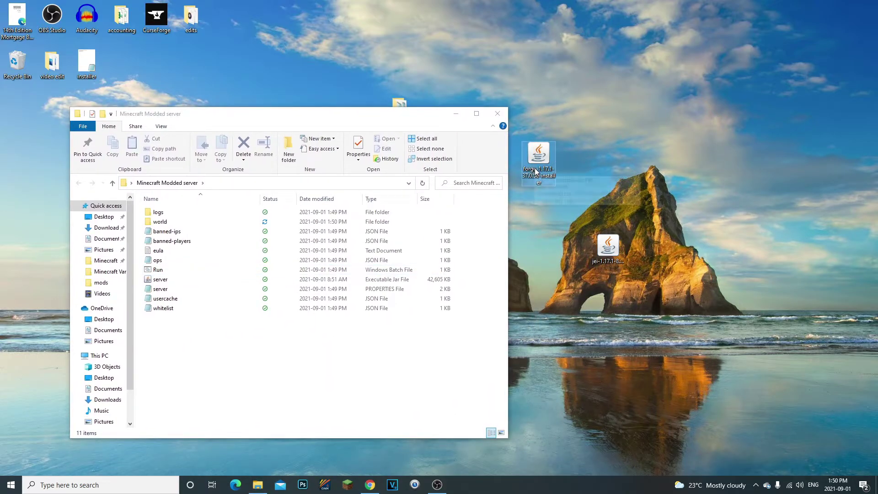
left_click(422, 256)
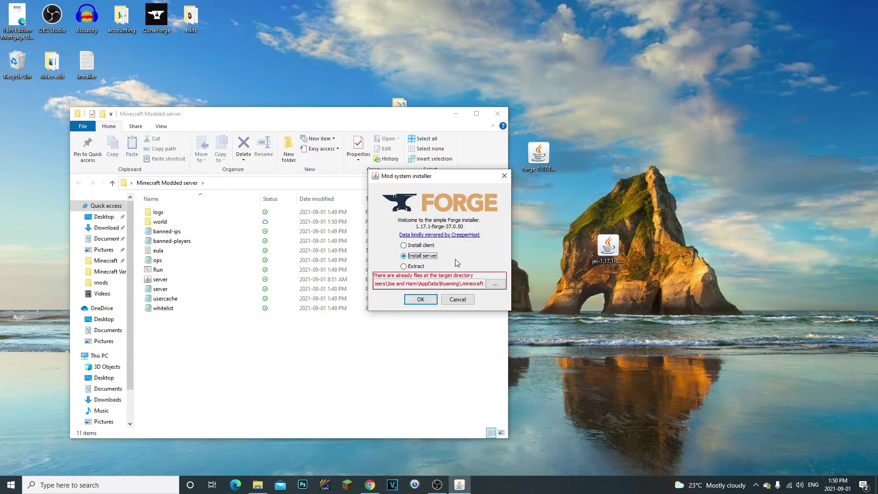
left_click(143, 257)
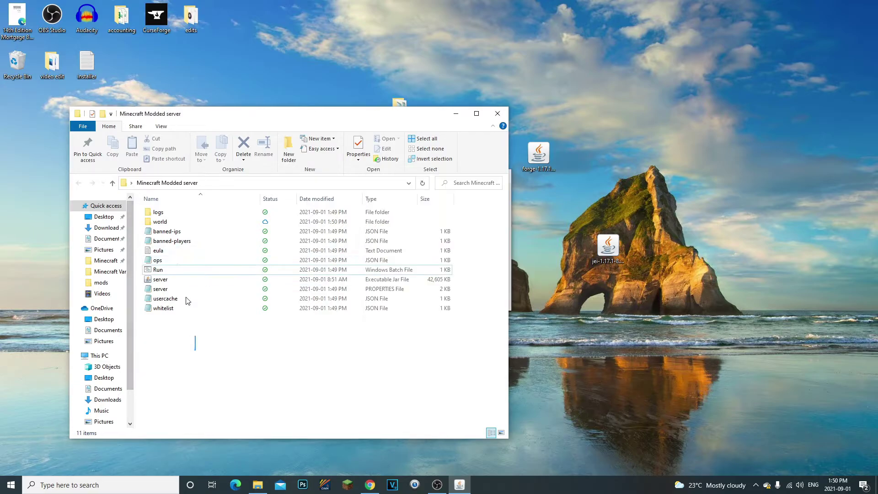
left_click(509, 240)
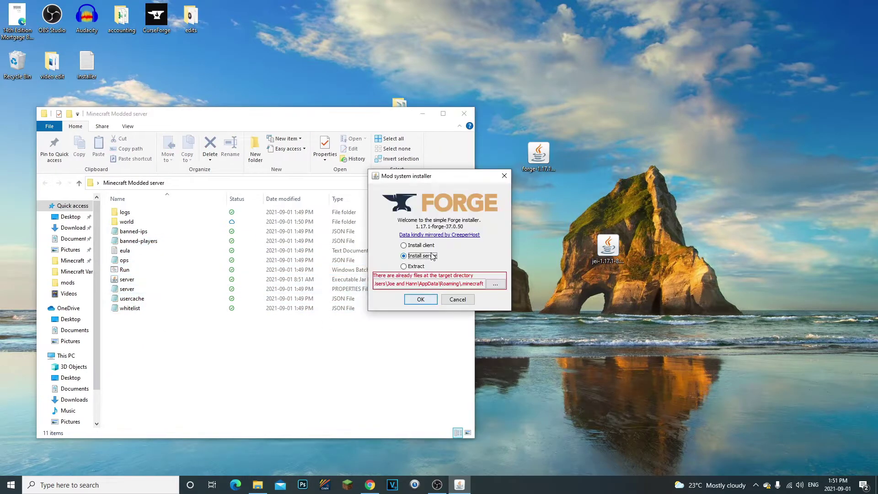
- Set the installer's target directory to the Minecraft Modded server folder on the desktop and run the Forge server installation
left_click(494, 285)
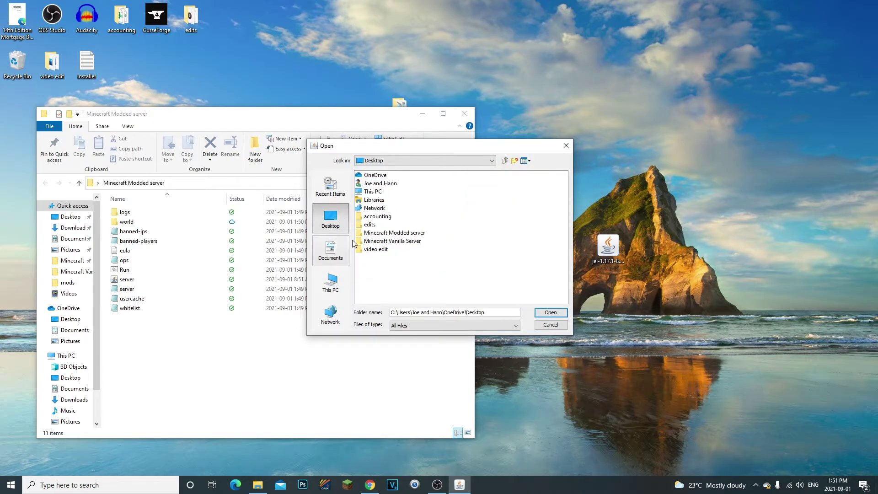
left_click(411, 234)
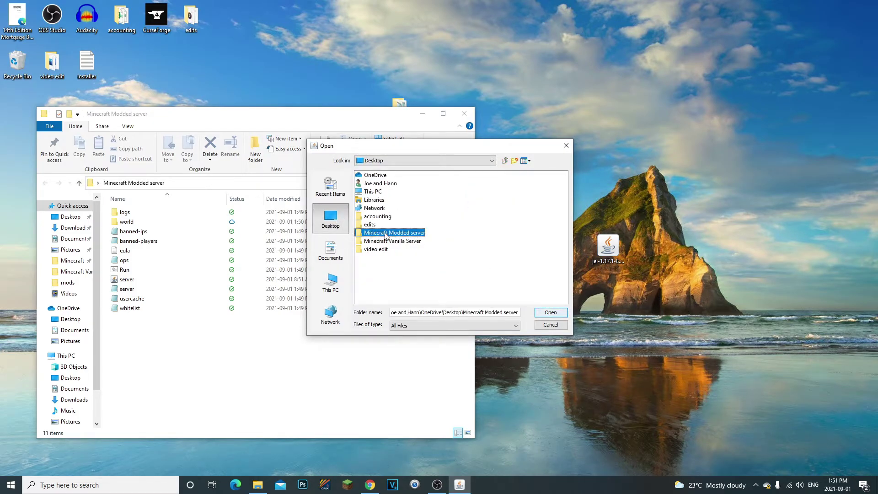
left_click(550, 313)
left_click(420, 299)
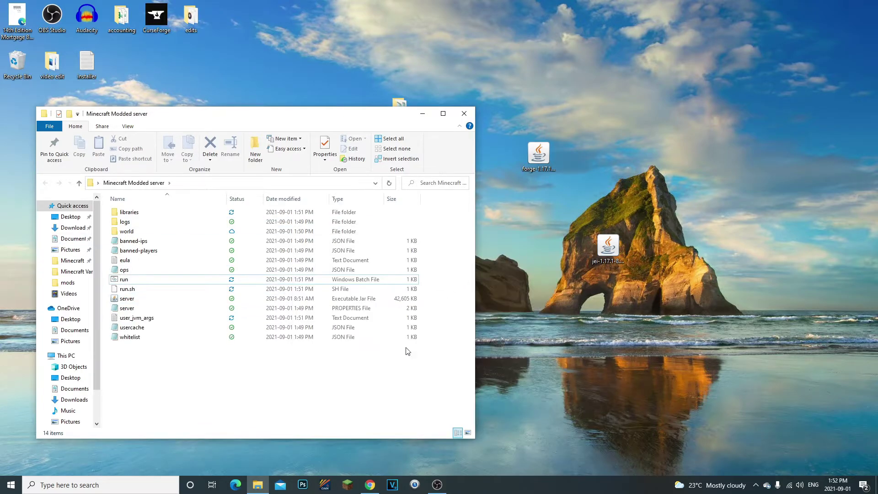
- Examine the files in the Minecraft Modded server folder after the Forge installation, especially the run batch file
left_click_drag(341, 109, 402, 105)
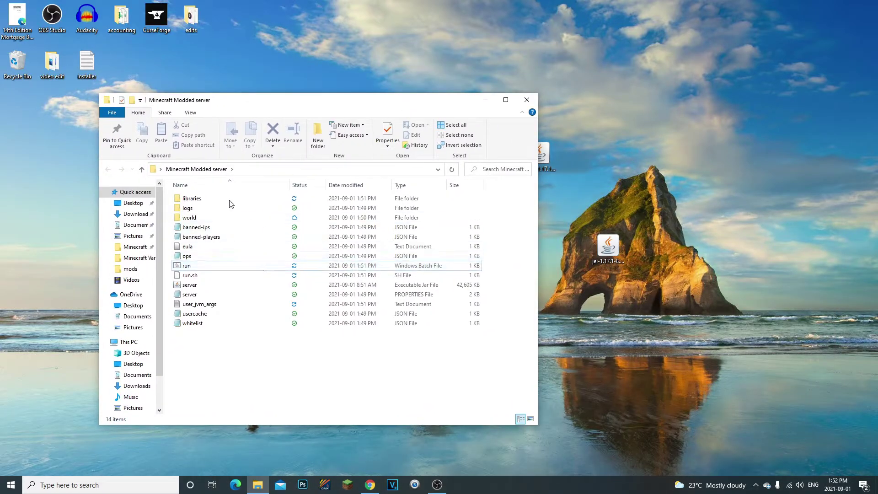
key("ctrl+a")
left_click(245, 353)
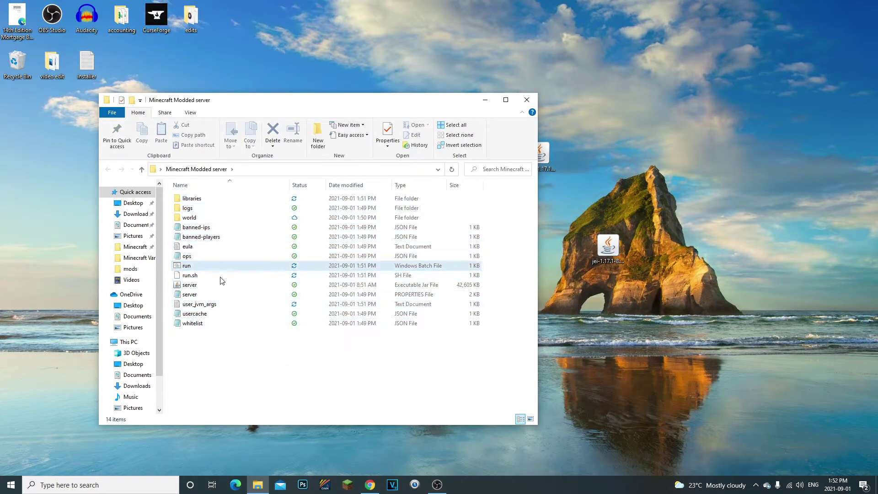
mouse_move(325, 108)
left_mouse_down()
mouse_move(303, 133)
mouse_move(313, 116)
mouse_move(351, 210)
mouse_move(312, 97)
left_mouse_up()
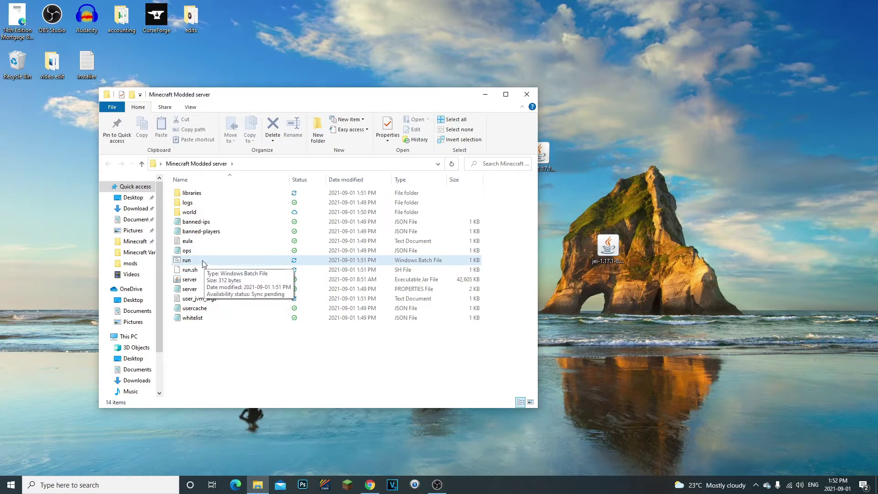
left_click(219, 260)
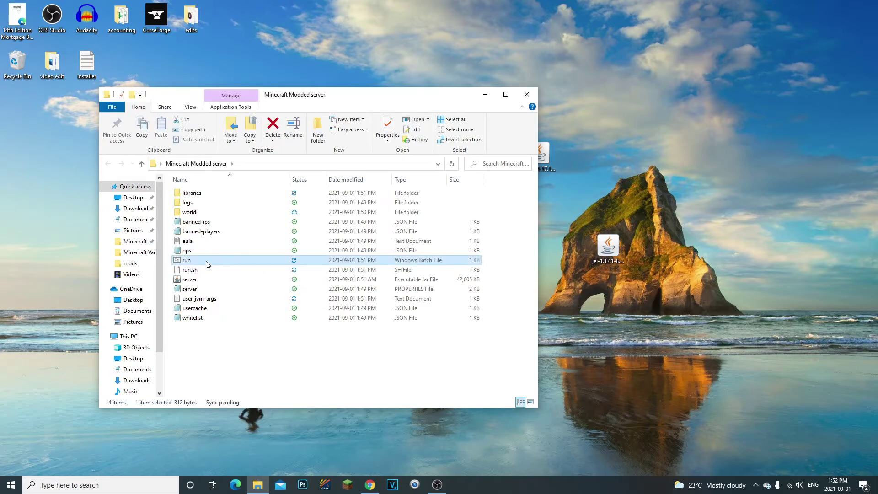
right_click(207, 262)
left_click(437, 370)
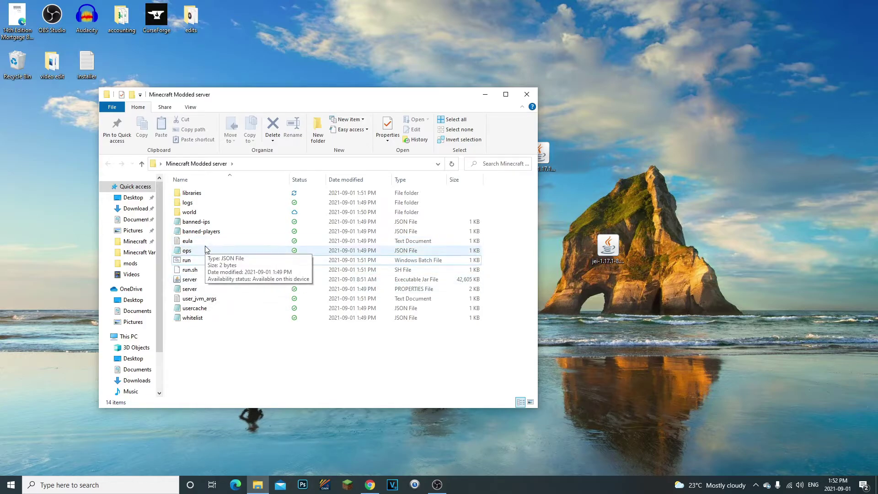
left_click_drag(220, 322, 219, 219)
left_click(215, 338)
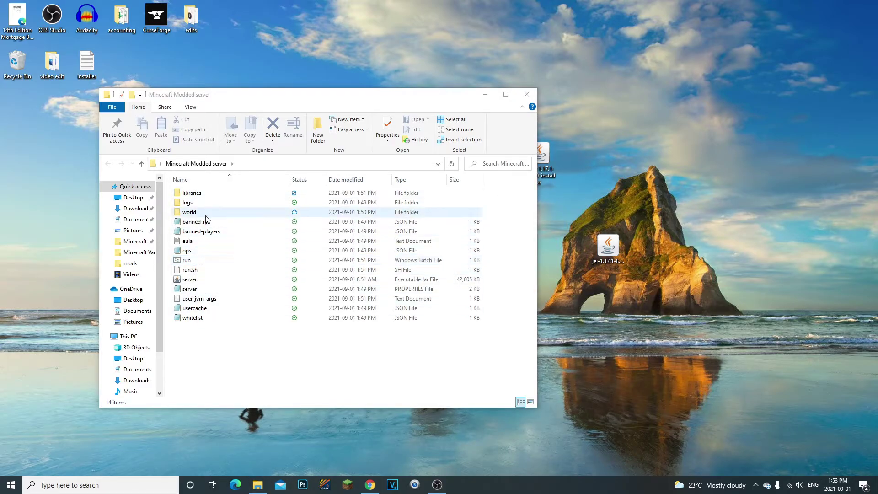
- Start the Forge server with the run batch file and arrange the console and Minecraft server windows while the world loads
double_click(192, 260)
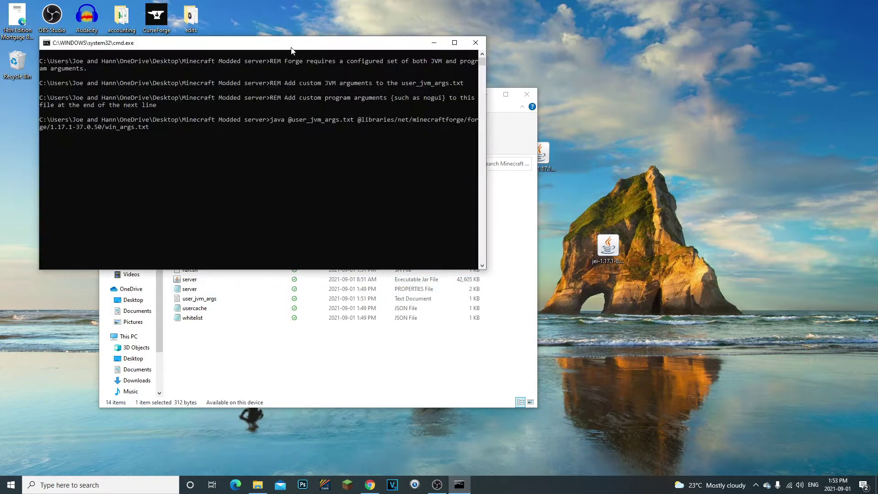
left_click_drag(291, 48, 556, 202)
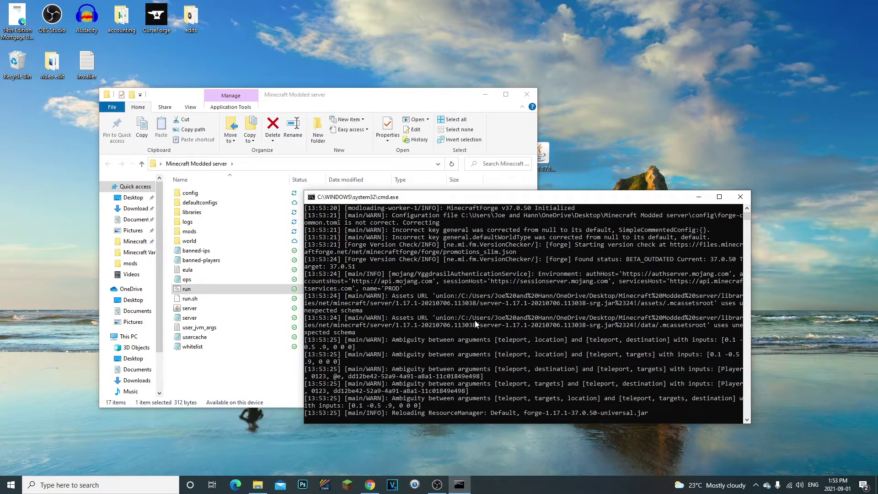
left_click_drag(552, 201, 347, 212)
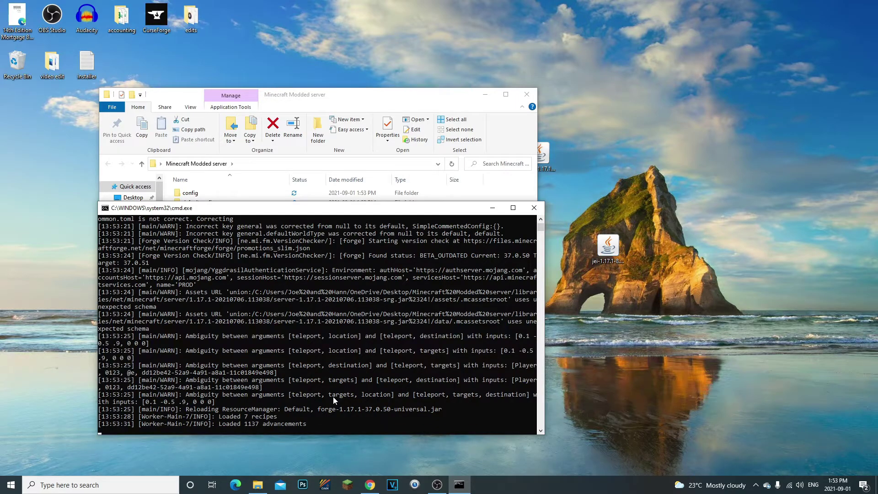
left_click_drag(441, 129, 559, 182)
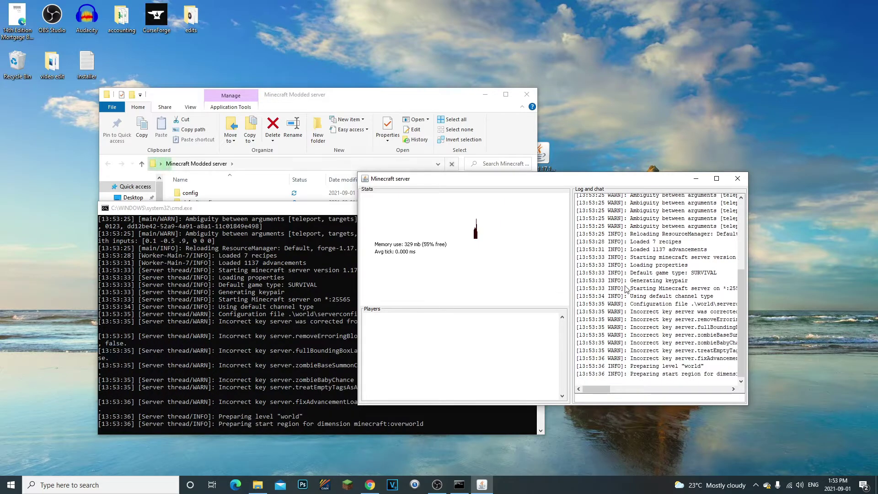
left_click_drag(449, 179, 389, 215)
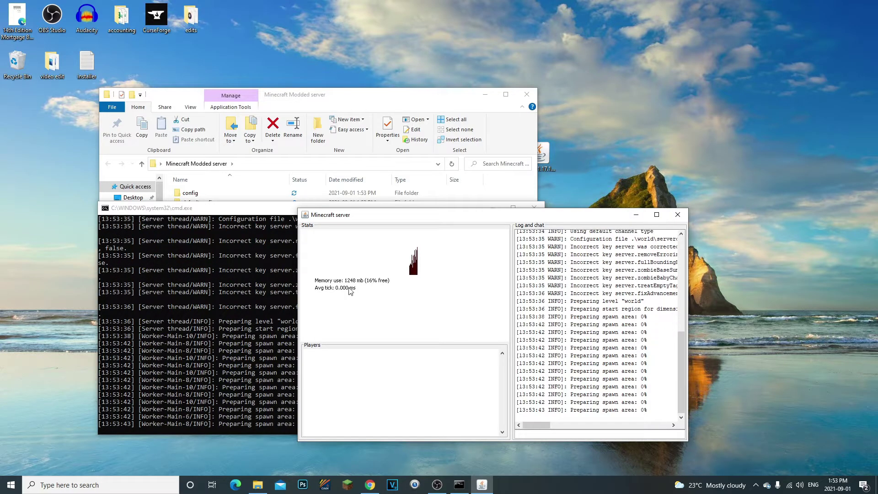
left_click_drag(355, 218, 457, 221)
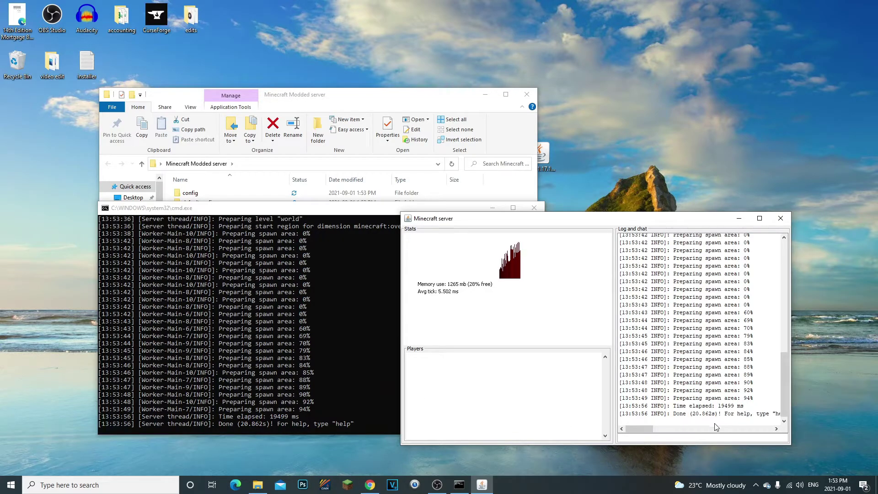
- Shut down the Forge server by issuing the stop command in the Minecraft server window
left_click(702, 437)
type("stop")
key("Return")
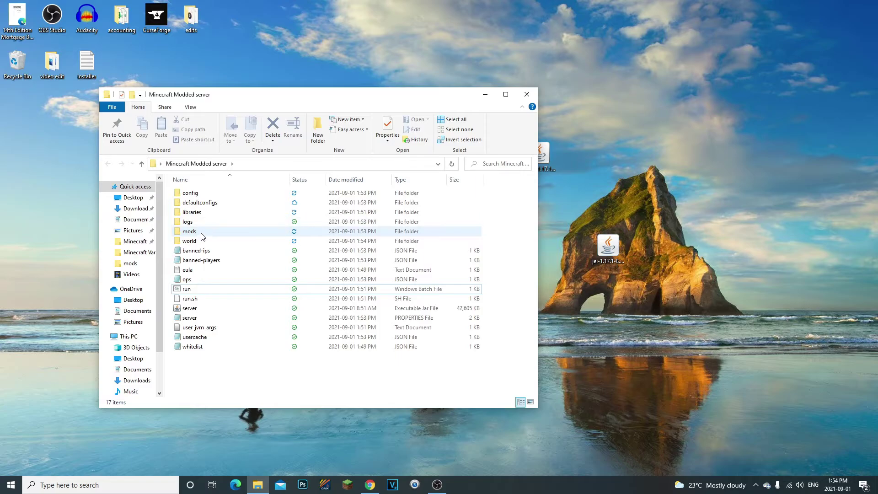
- Move the jei-1.17.1-8.0.0.15 jar from the desktop into the mods folder of the Minecraft Modded server
double_click(190, 231)
left_click_drag(607, 258, 342, 288)
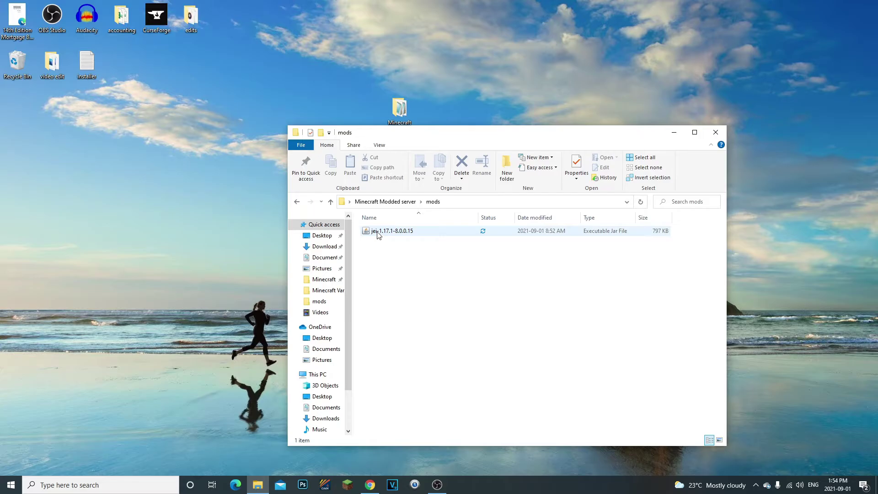
left_click(376, 232)
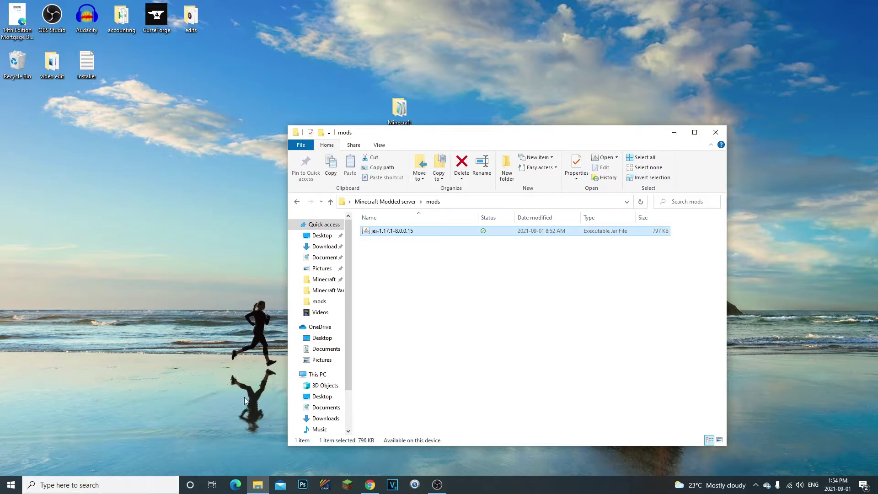
left_click(394, 241)
- Open the mods folder inside the .minecraft directory and place its window beside the server's mods folder
key("alt+Tab")
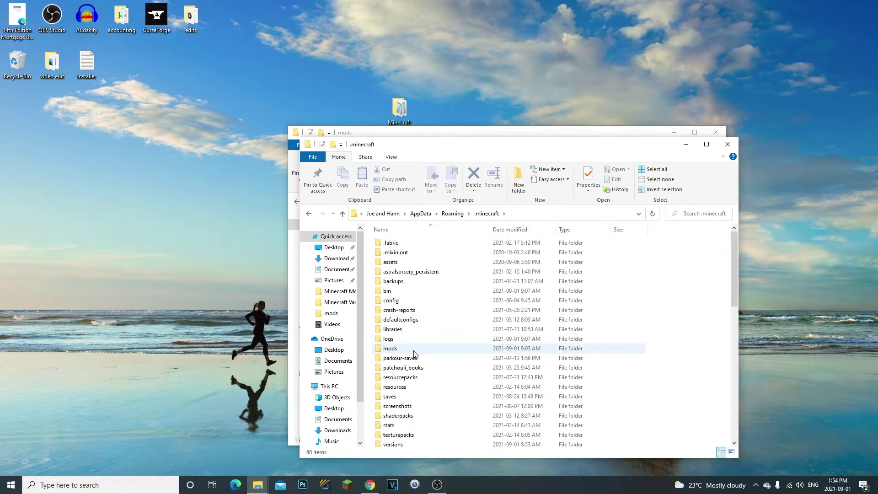
double_click(413, 355)
left_click_drag(459, 149, 254, 176)
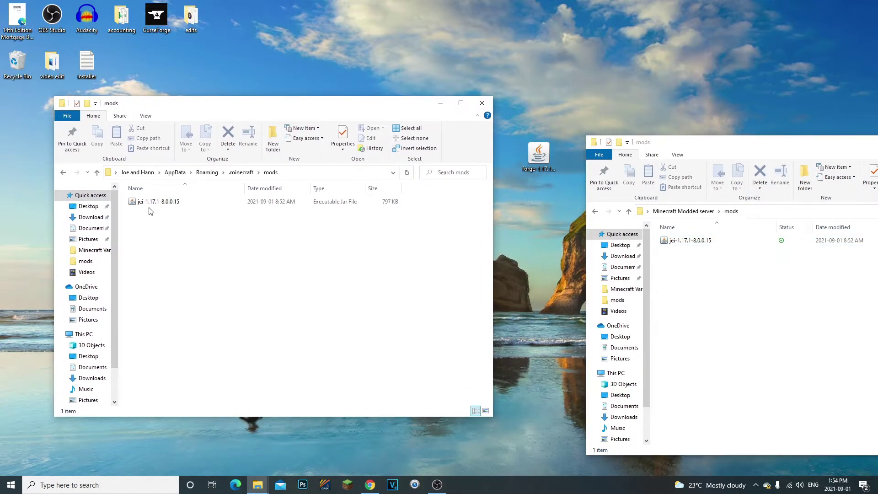
- Compare the jei-1.17.1-8.0.0.15 jar in the .minecraft mods folder with the one in the server's mods folder
left_click(158, 204)
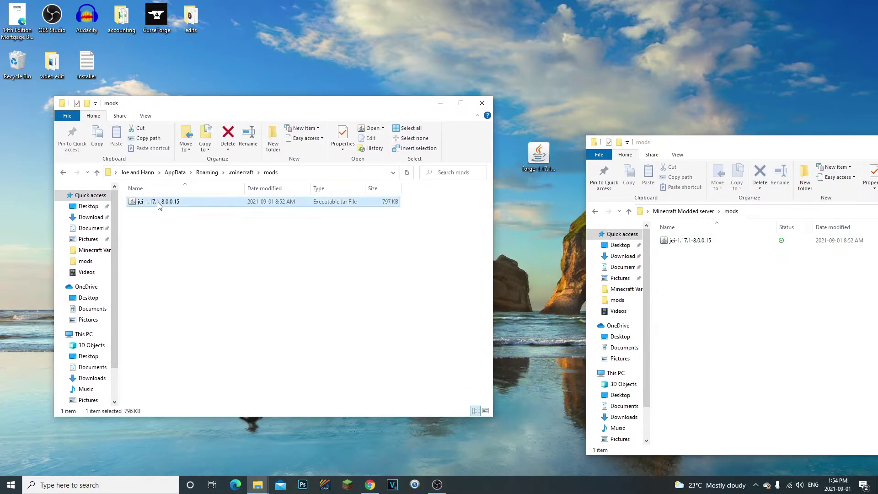
left_click_drag(724, 152, 641, 135)
left_click(603, 227)
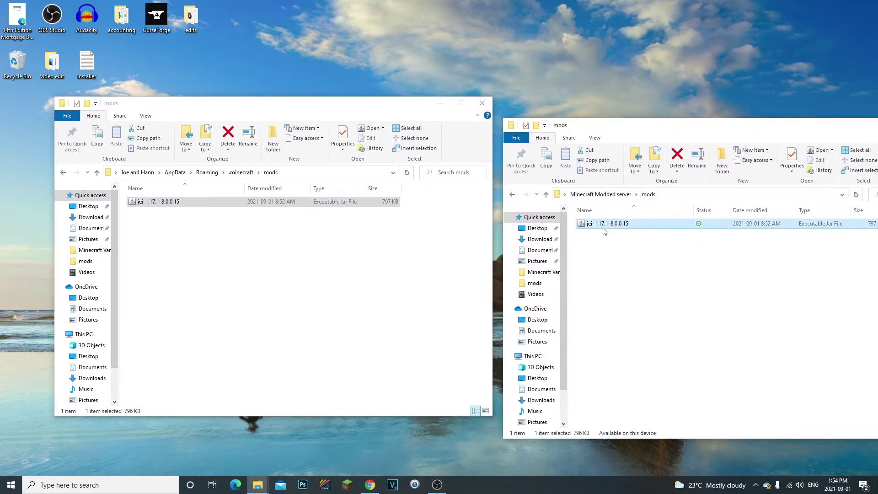
left_click(631, 249)
left_click(381, 247)
left_click(610, 241)
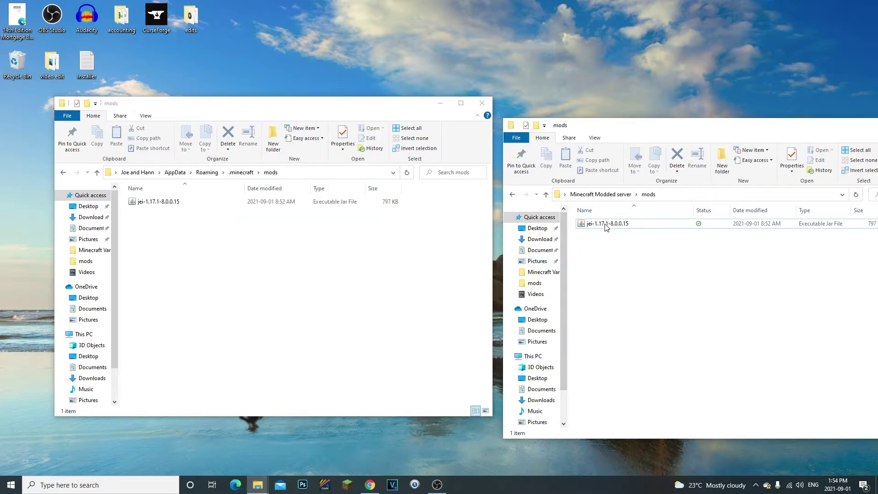
- Close both mods folder windows and place the Minecraft Modded server and Minecraft Vanilla Server folders side by side on the desktop
left_click(604, 226)
left_click_drag(218, 233, 232, 342)
left_click_drag(219, 267, 217, 208)
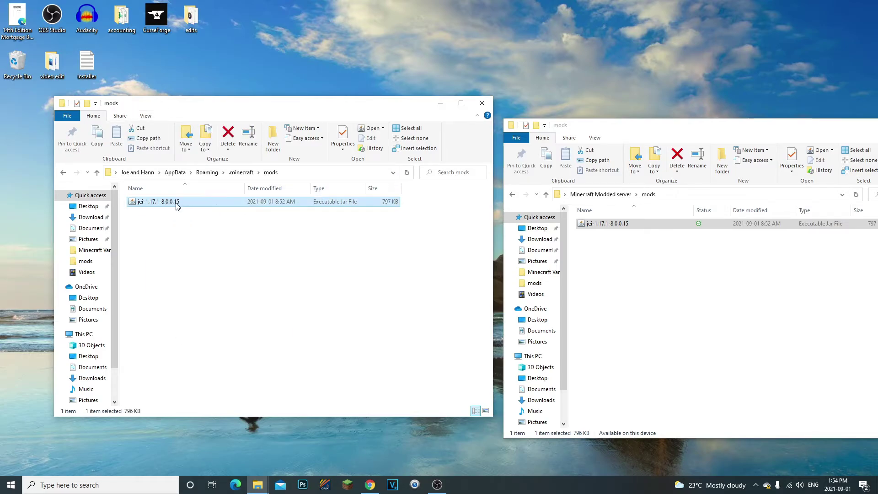
left_click(686, 124)
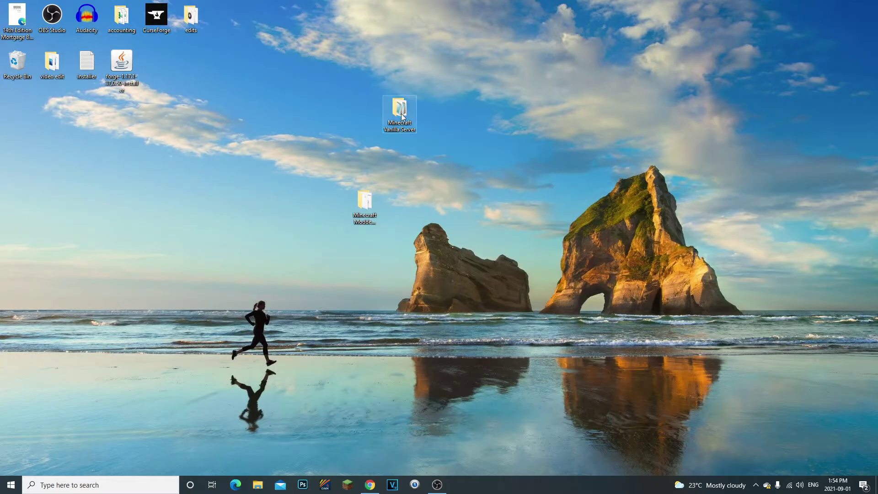
left_click_drag(402, 117, 489, 215)
left_click_drag(415, 221, 450, 222)
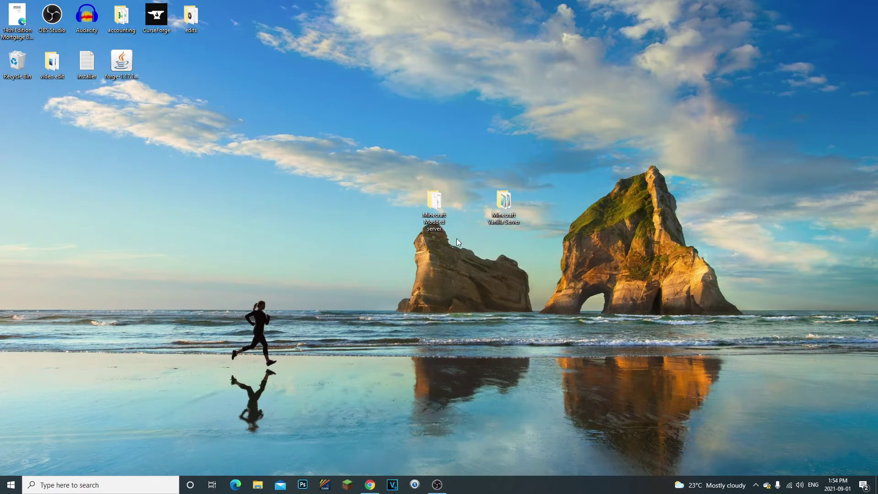
- Look through the contents of the Minecraft Modded server and Minecraft Vanilla Server folders, closing each window after viewing
double_click(437, 206)
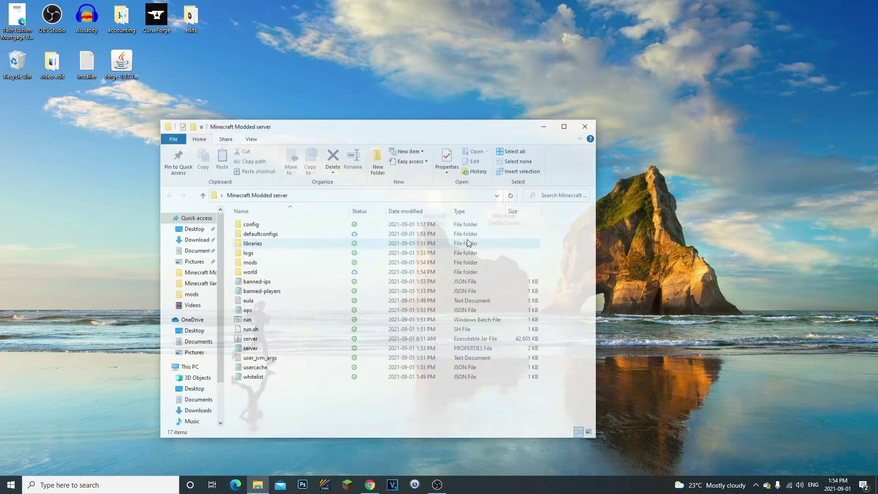
left_click(588, 124)
left_click_drag(377, 141, 473, 295)
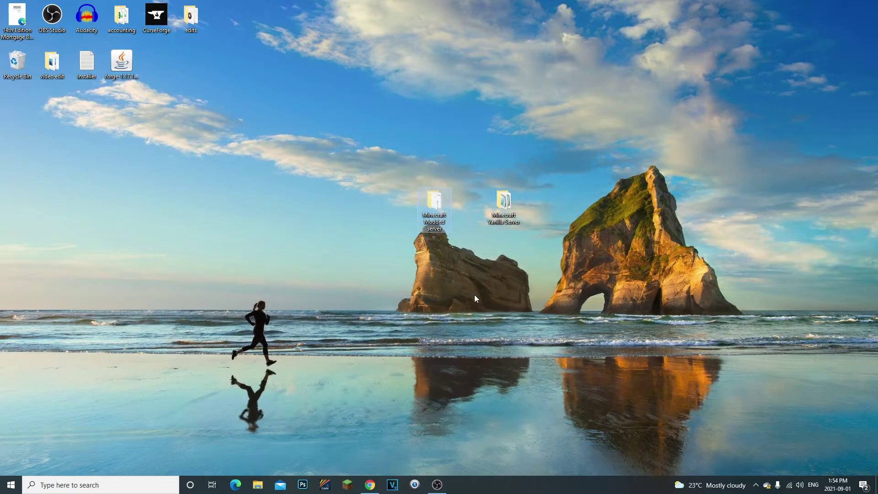
double_click(505, 215)
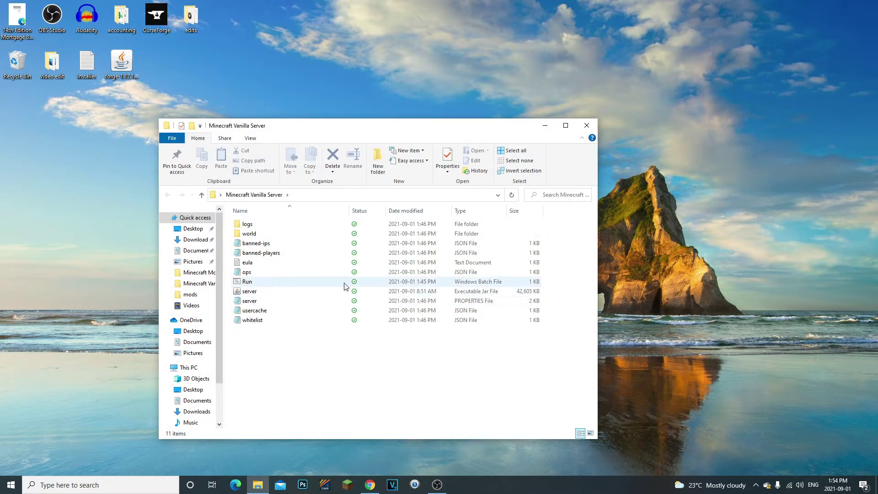
left_click(588, 125)
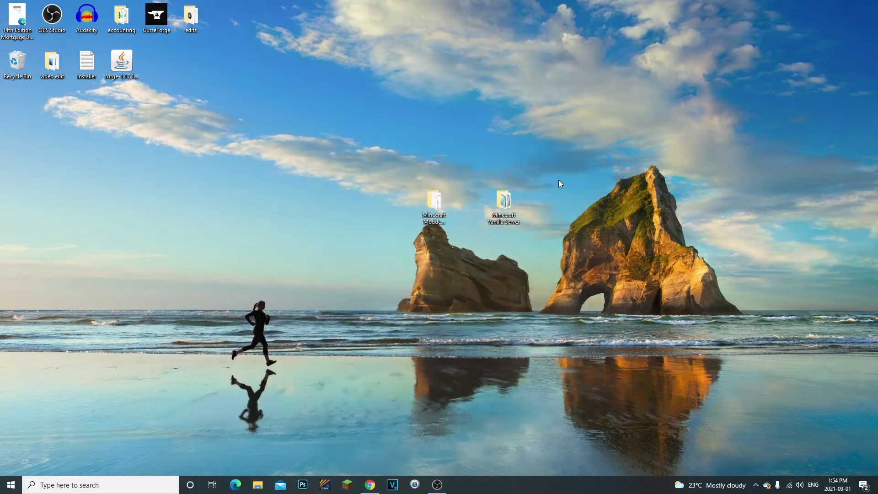
double_click(434, 207)
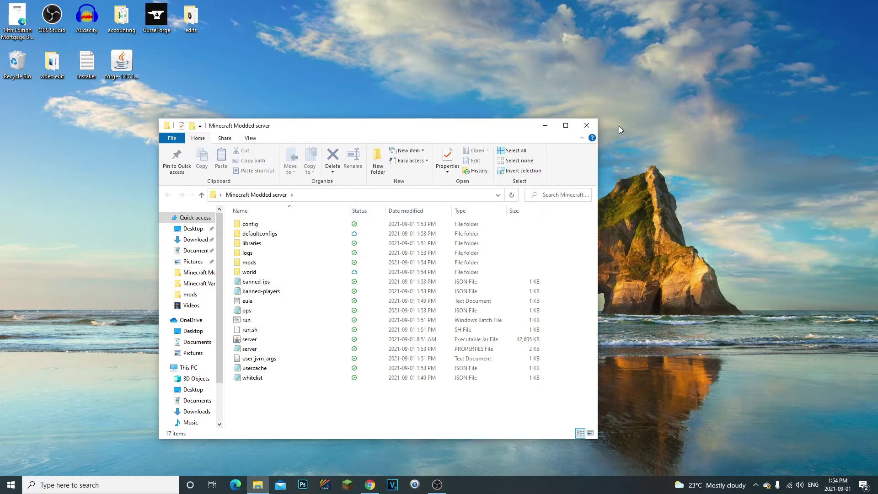
left_click(587, 125)
left_click_drag(608, 294, 325, 125)
left_click_drag(554, 316, 345, 132)
left_click_drag(573, 310, 320, 151)
- Launch the modded server from the run batch file in the Minecraft Modded server folder and close the folder window
double_click(425, 208)
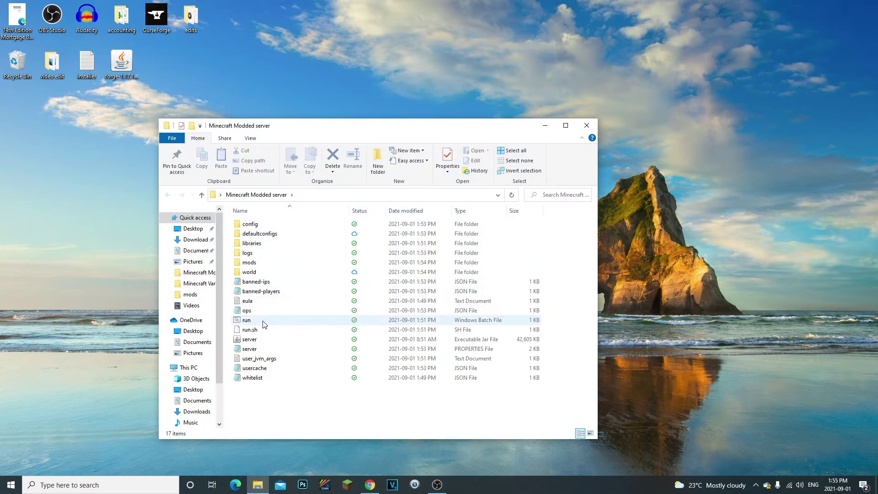
double_click(264, 322)
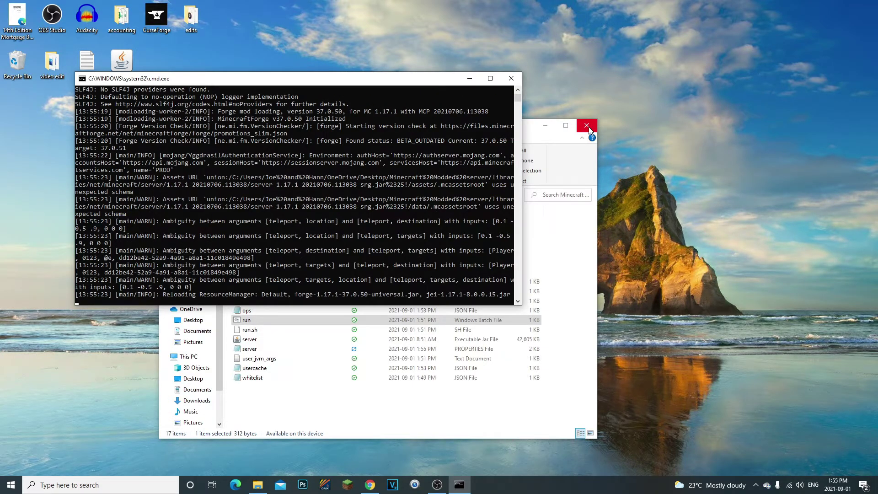
left_click(588, 127)
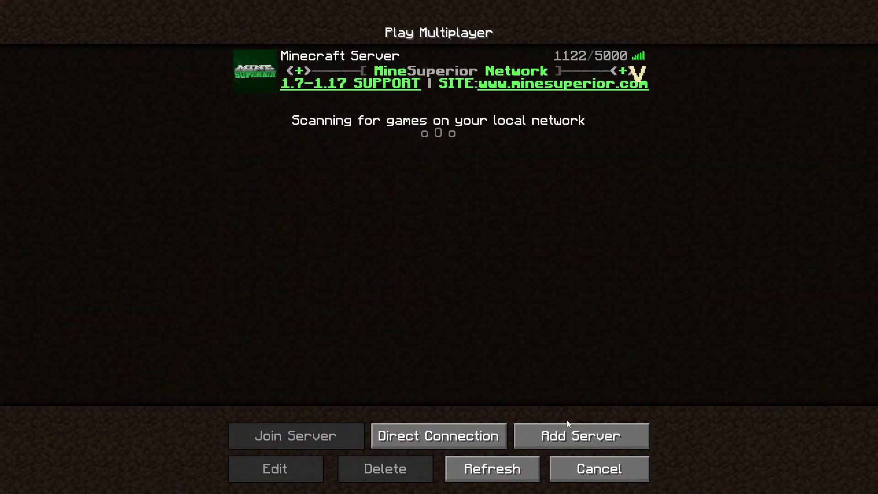
- Add the modded server to the Minecraft multiplayer list with server address 0, keeping the default server name
left_click(569, 426)
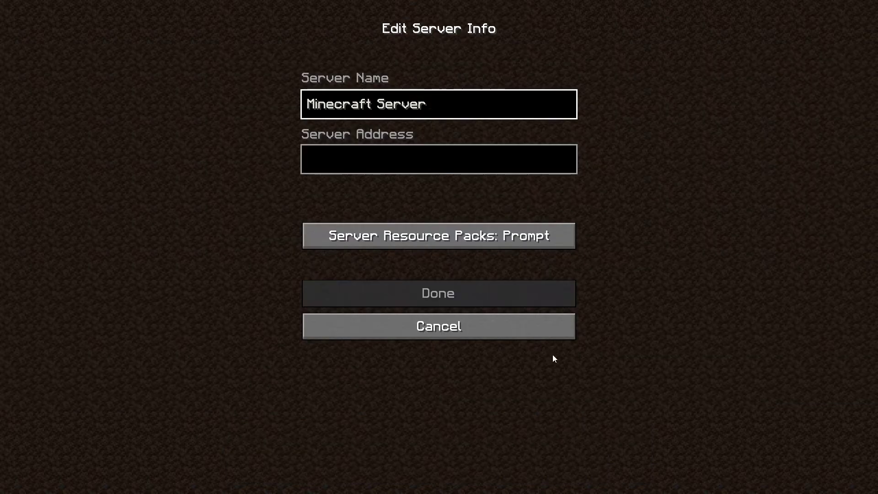
left_click(438, 167)
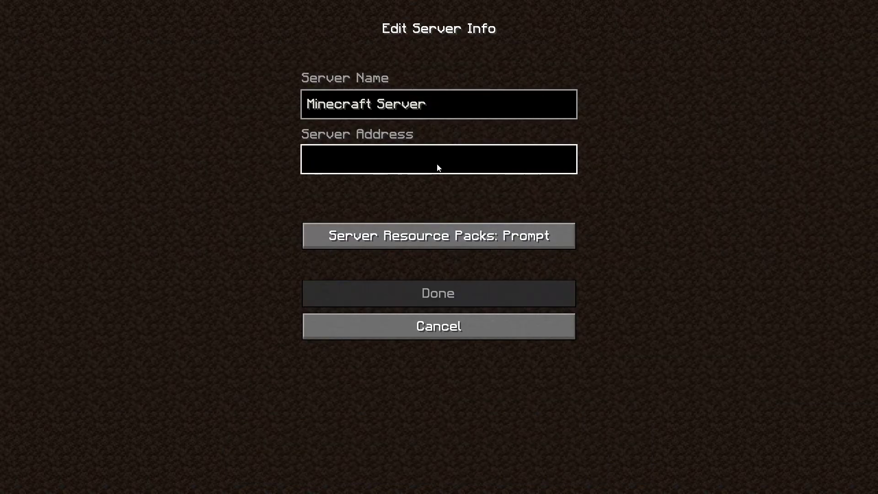
type("0")
left_click(234, 248)
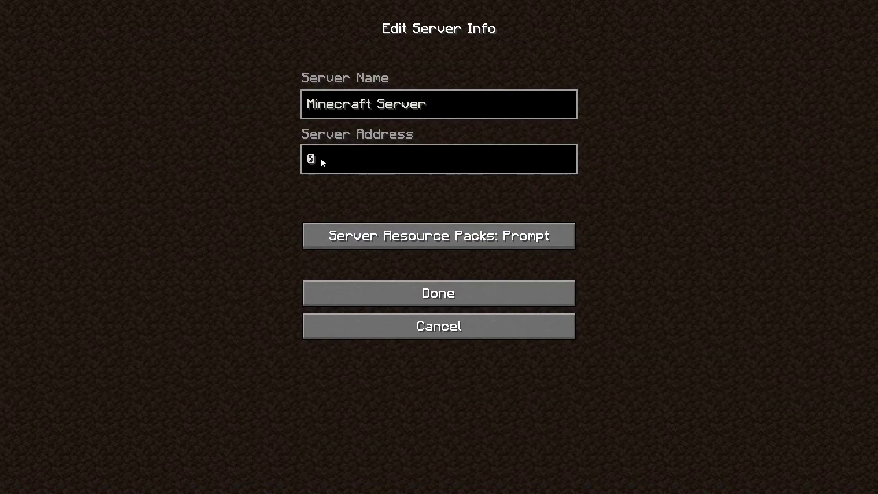
left_click(414, 282)
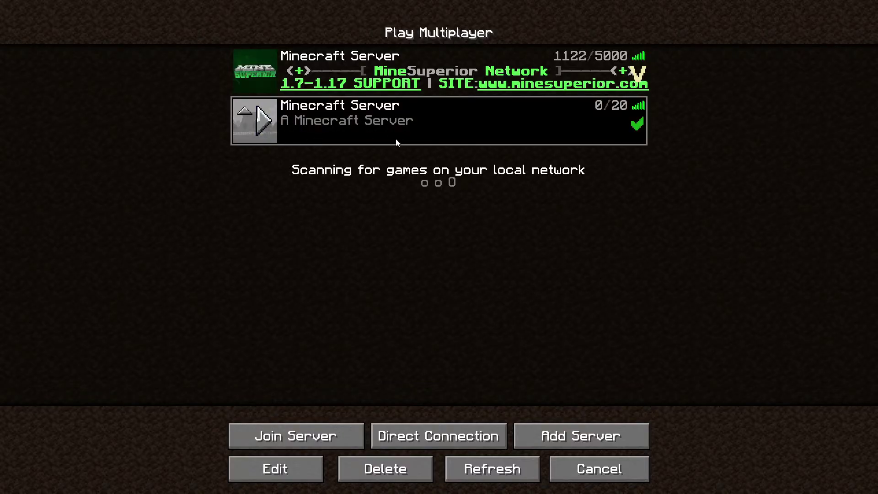
- Join the added modded server and browse the jei item list in the player's inventory
left_click(549, 140)
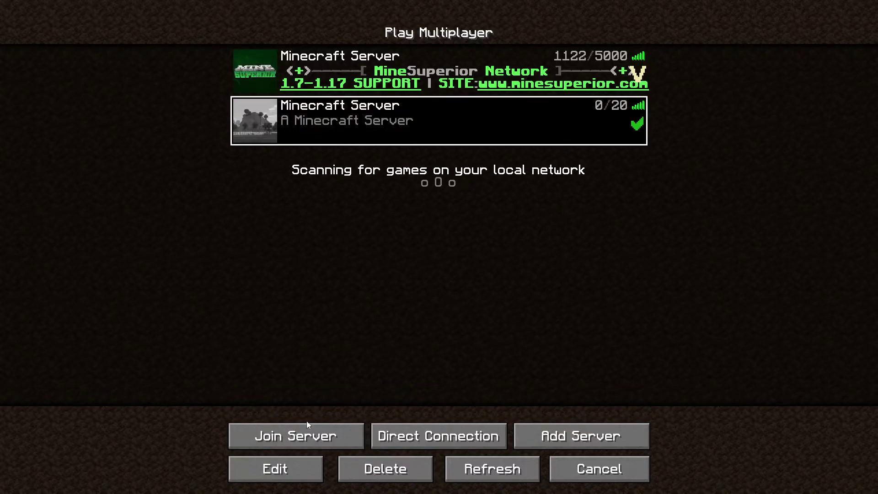
left_click(307, 435)
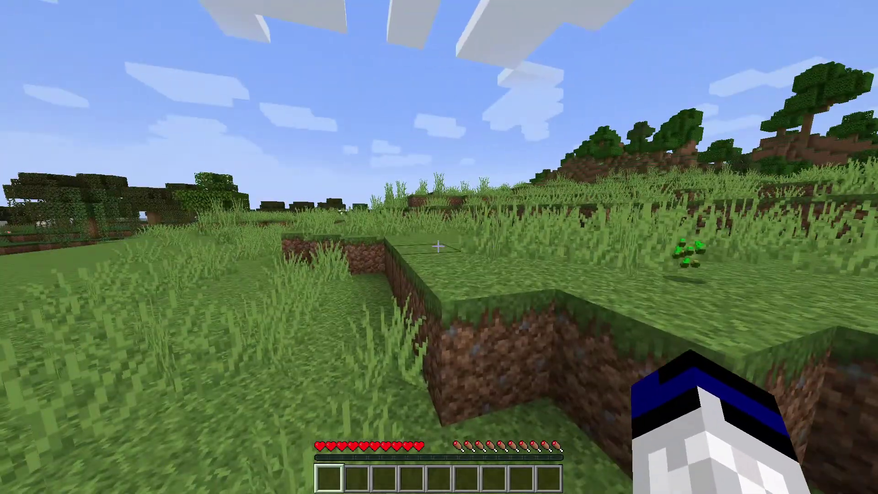
key("e")
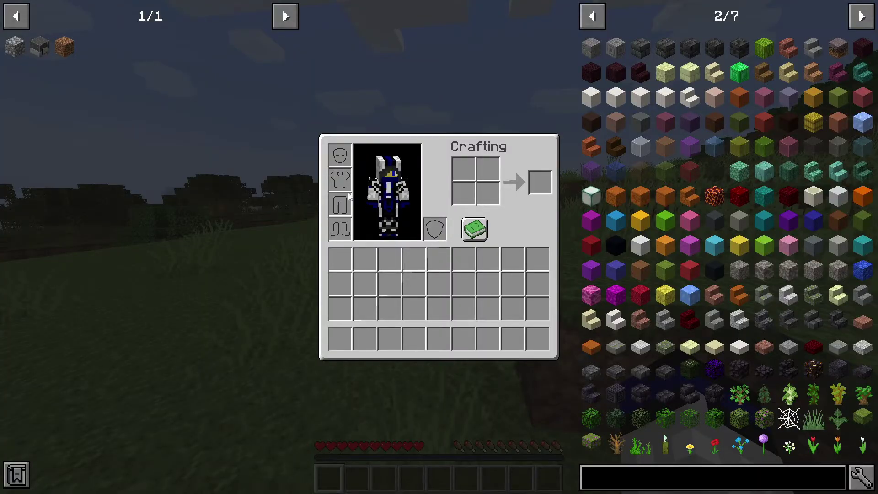
scroll(668, 72, "up", 1)
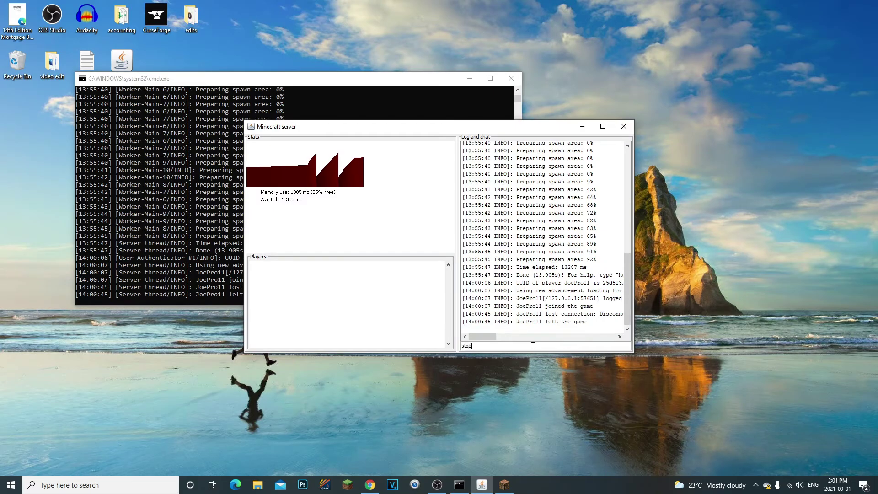
- Shut down the modded server with the stop command and move its desktop folder away from the Minecraft Vanilla Server folder
key("Return")
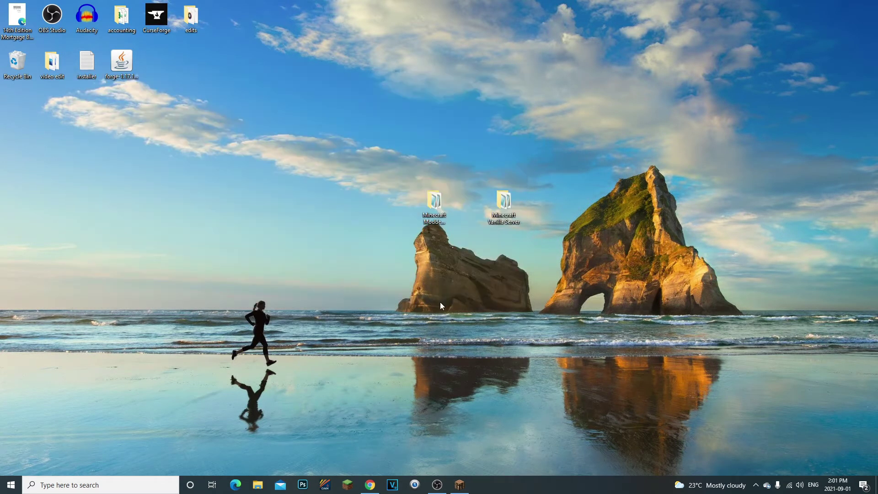
left_click_drag(284, 190, 281, 188)
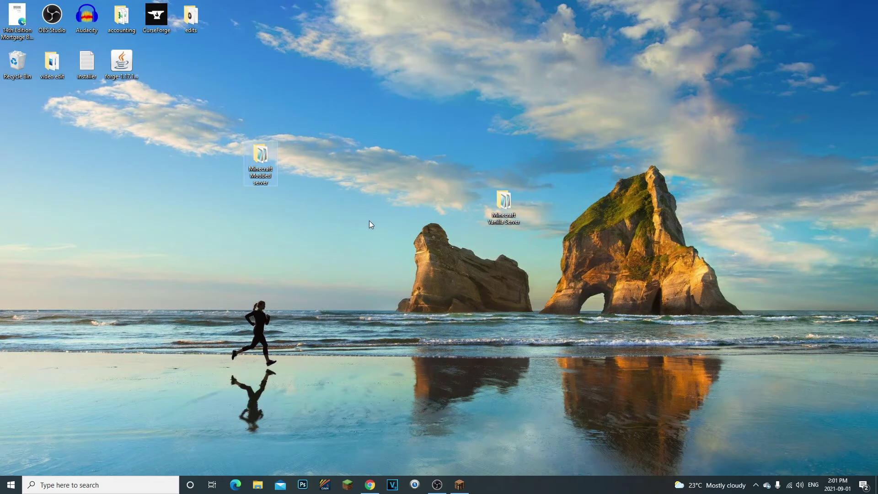
- Launch the vanilla server from the Run batch file in the Minecraft Vanilla Server folder
double_click(504, 201)
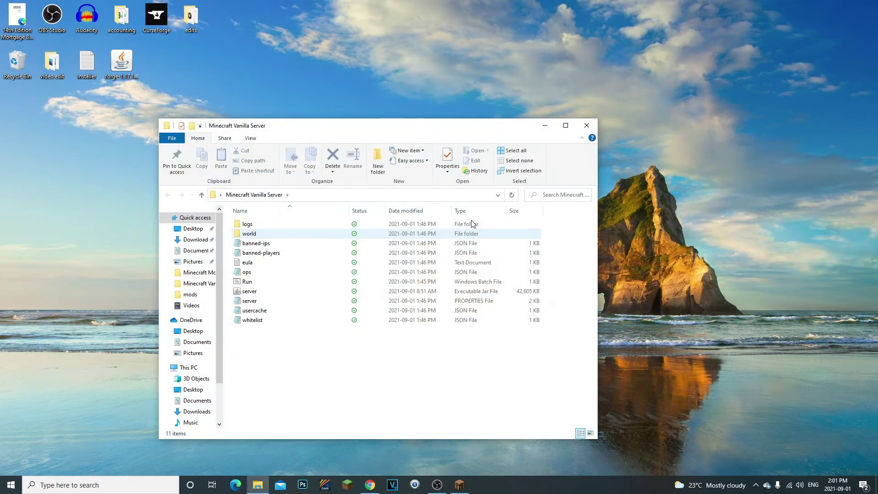
left_click(264, 283)
double_click(266, 284)
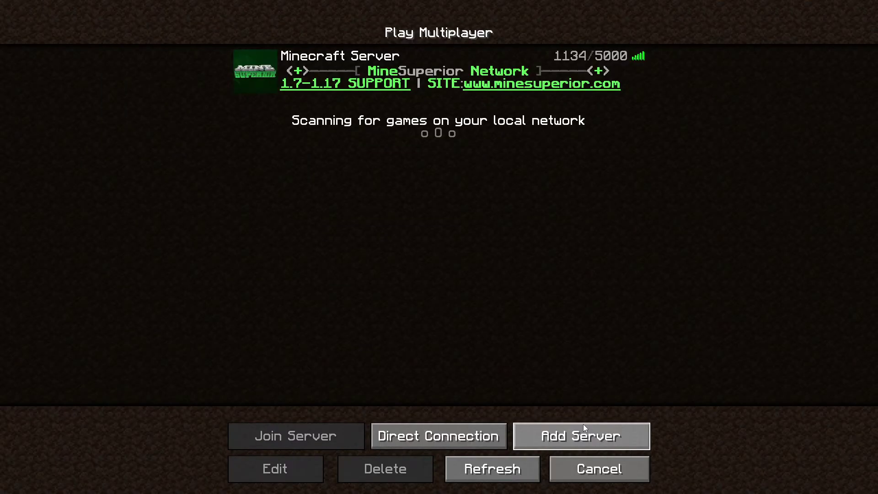
- Add the vanilla server to the Minecraft multiplayer list with server address 0, keeping the default server name
left_click(583, 426)
left_click(418, 170)
type("0")
left_click(476, 293)
- Join the added vanilla server, check the player's inventory screen and close it
left_click(429, 139)
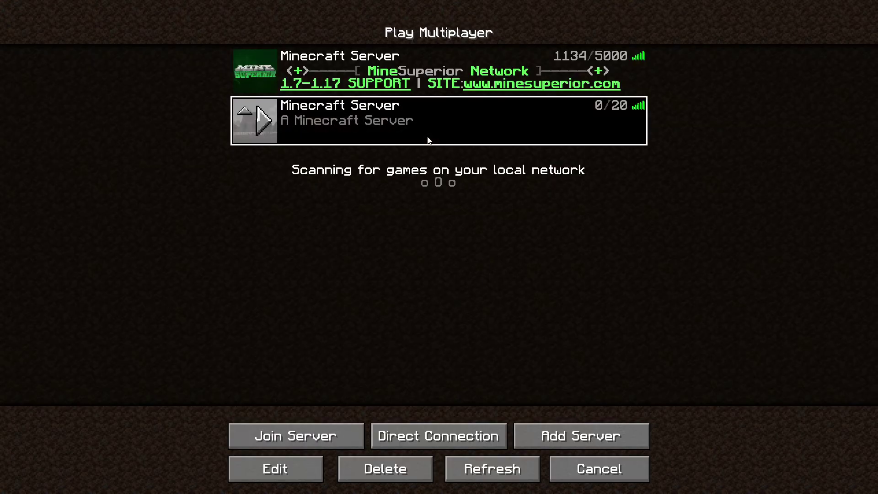
left_click(347, 426)
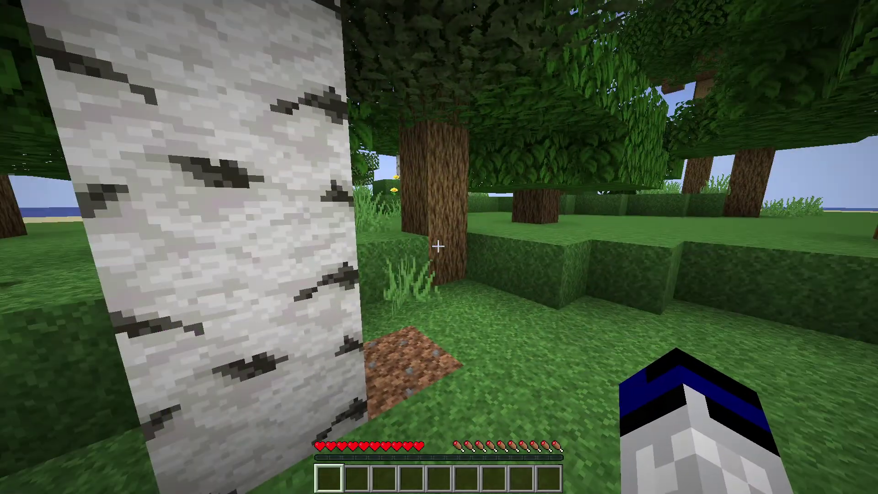
key("e")
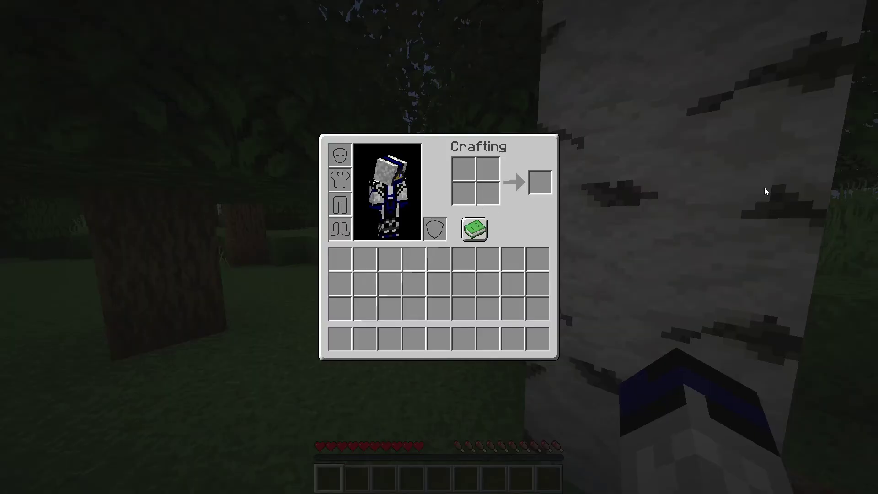
key("e")
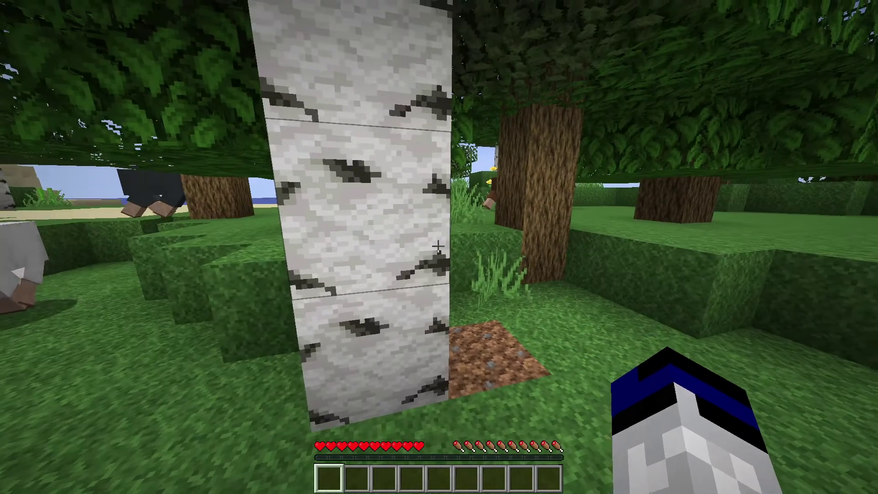
- Collect a birch log from the nearby tree and switch the camera to a third-person view of the player
left_click_drag(439, 247, 439, 247)
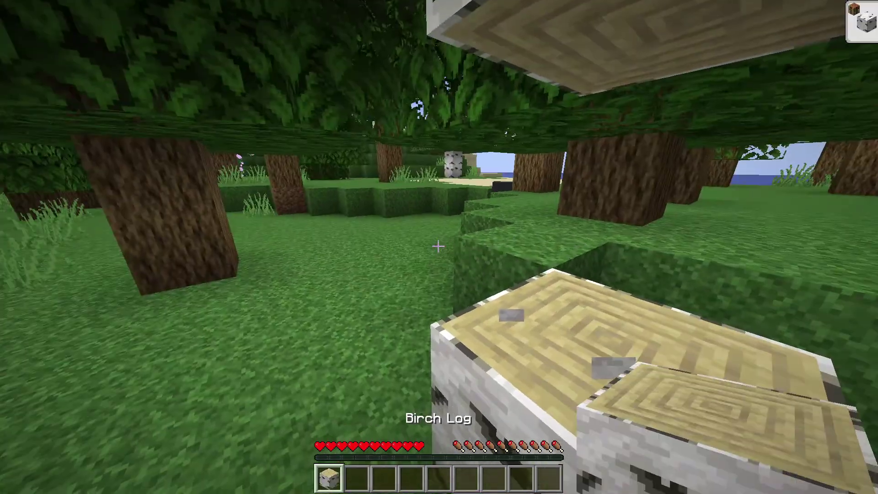
key("F5")
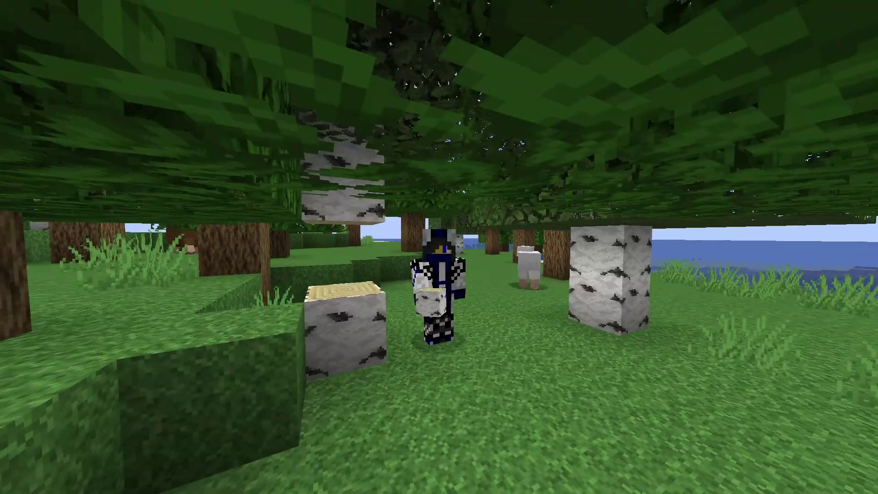
key("Escape")
left_click(397, 244)
key("Escape")
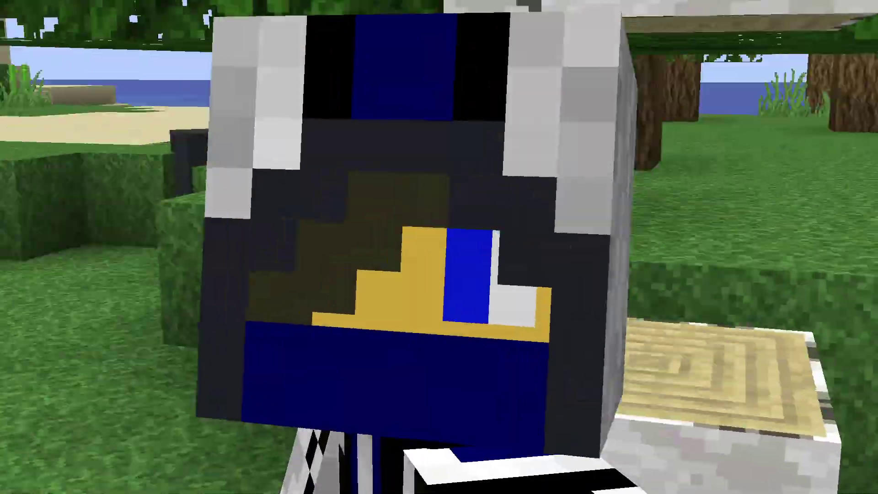